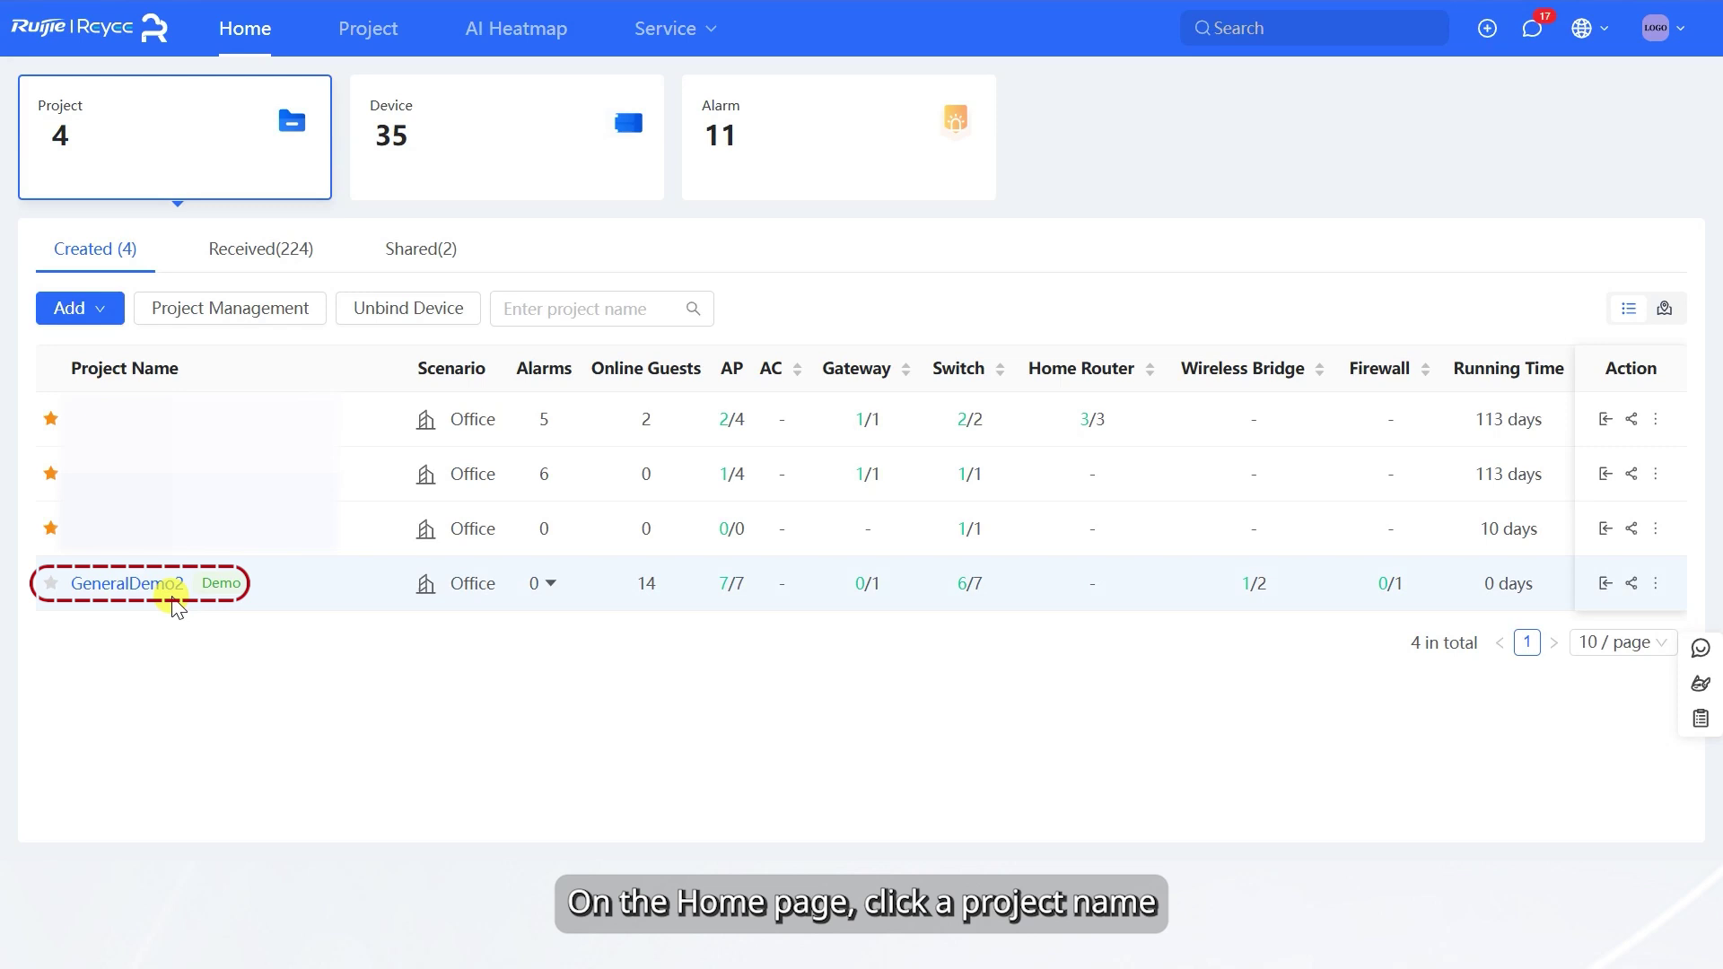
Step: Open the GeneralDemo2 project and go to its Wireless AP Mesh settings
left_click(172, 594)
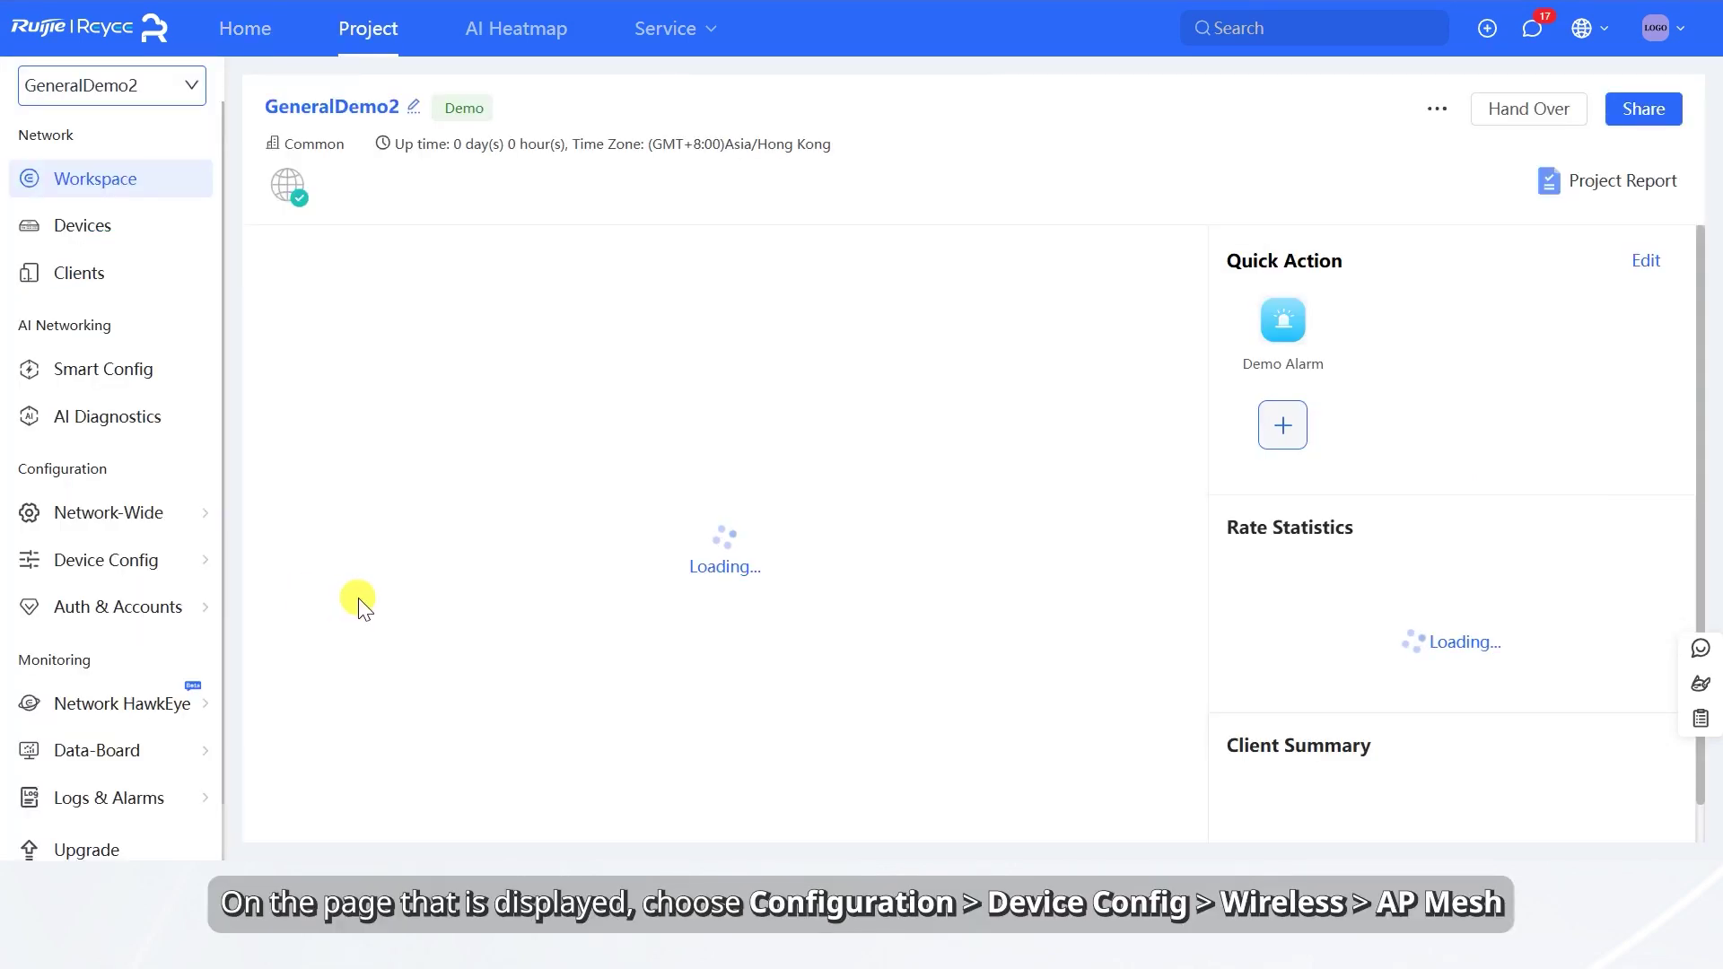
mouse_move(198, 574)
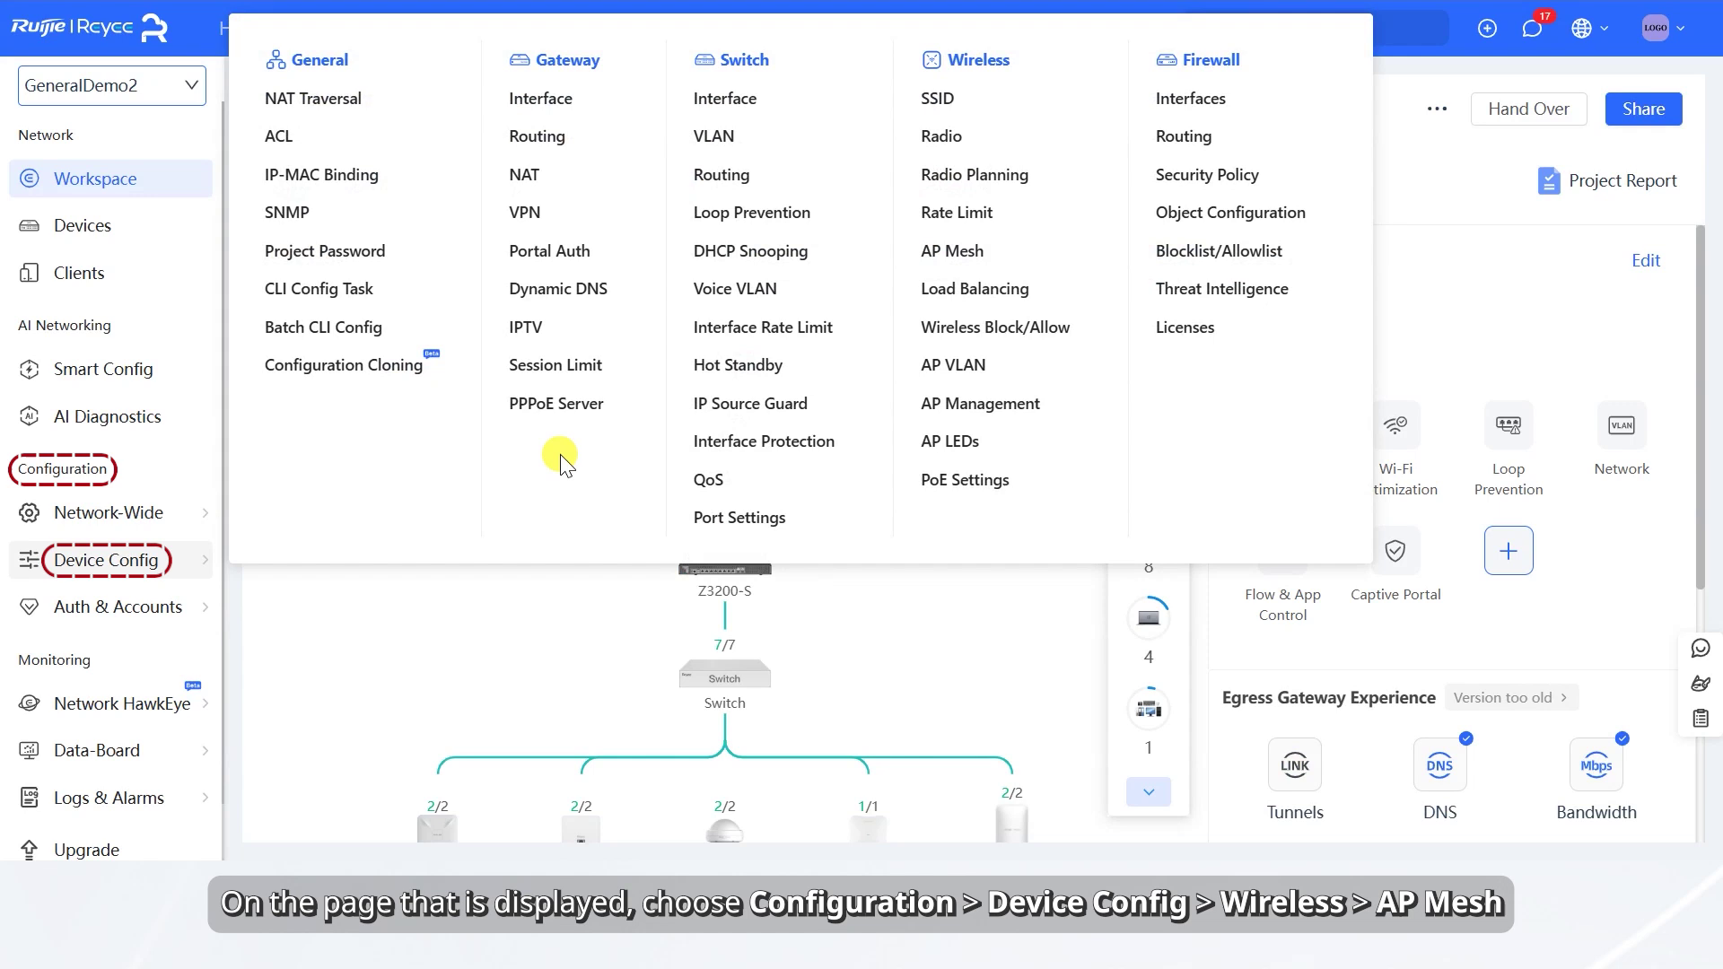
left_click(943, 255)
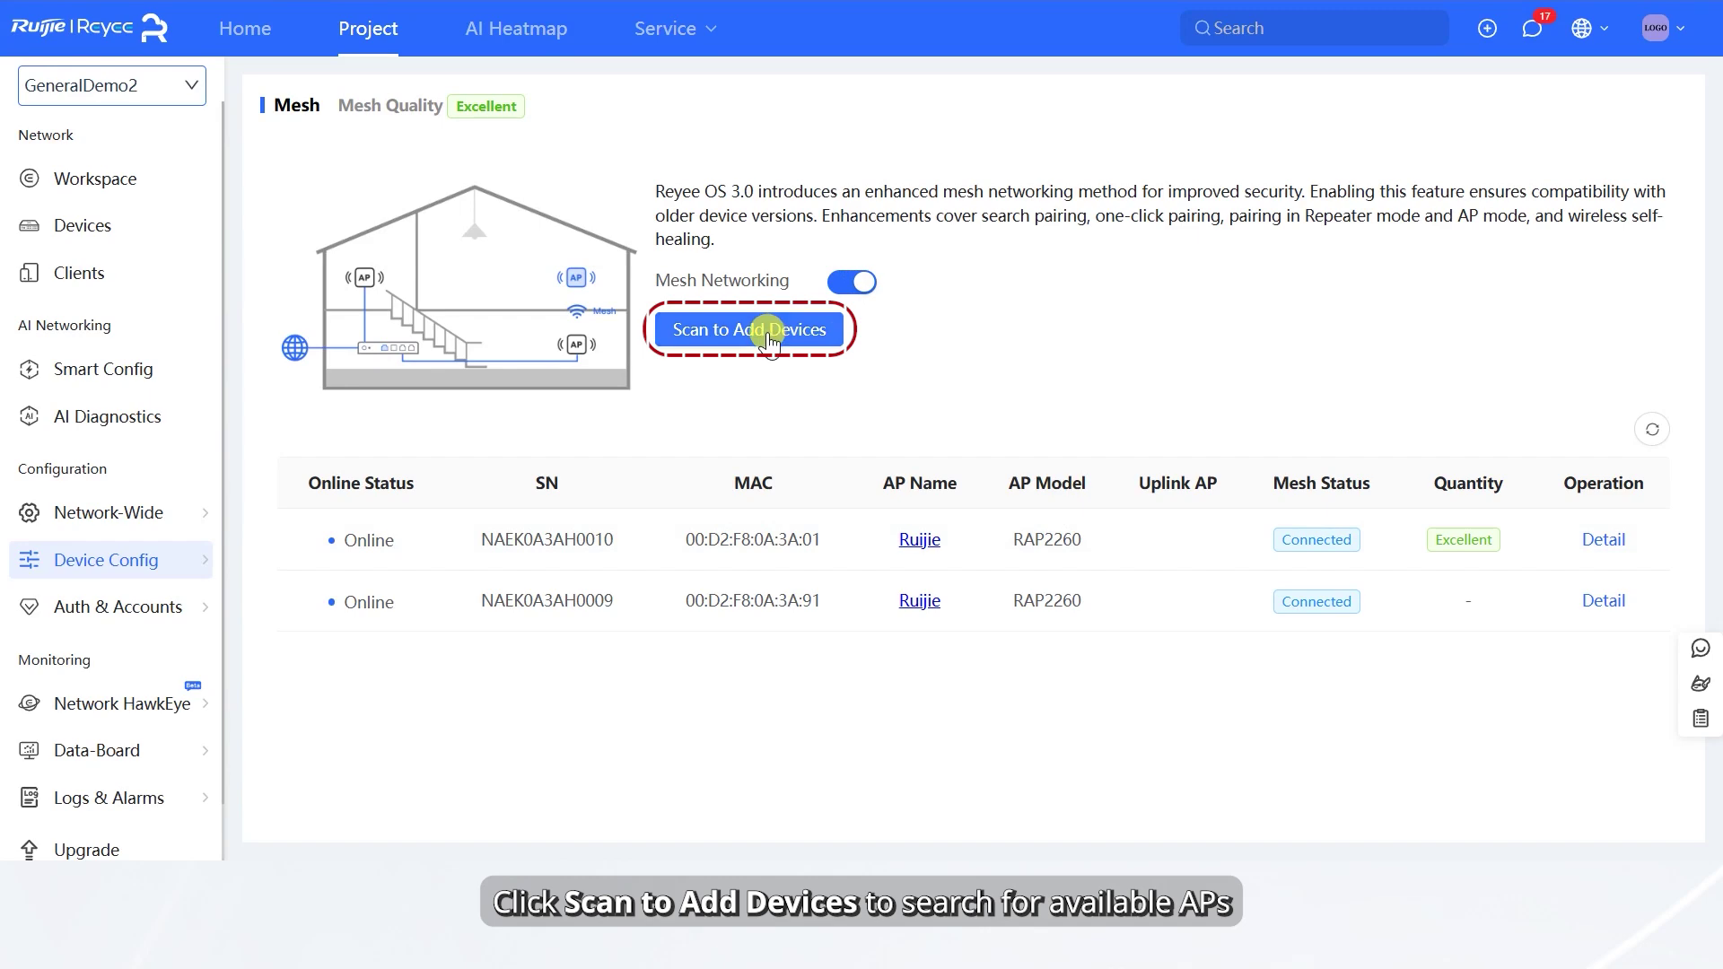
Step: Scan for nearby devices and pair the detected RAP2260(G) access point into the mesh
left_click(769, 334)
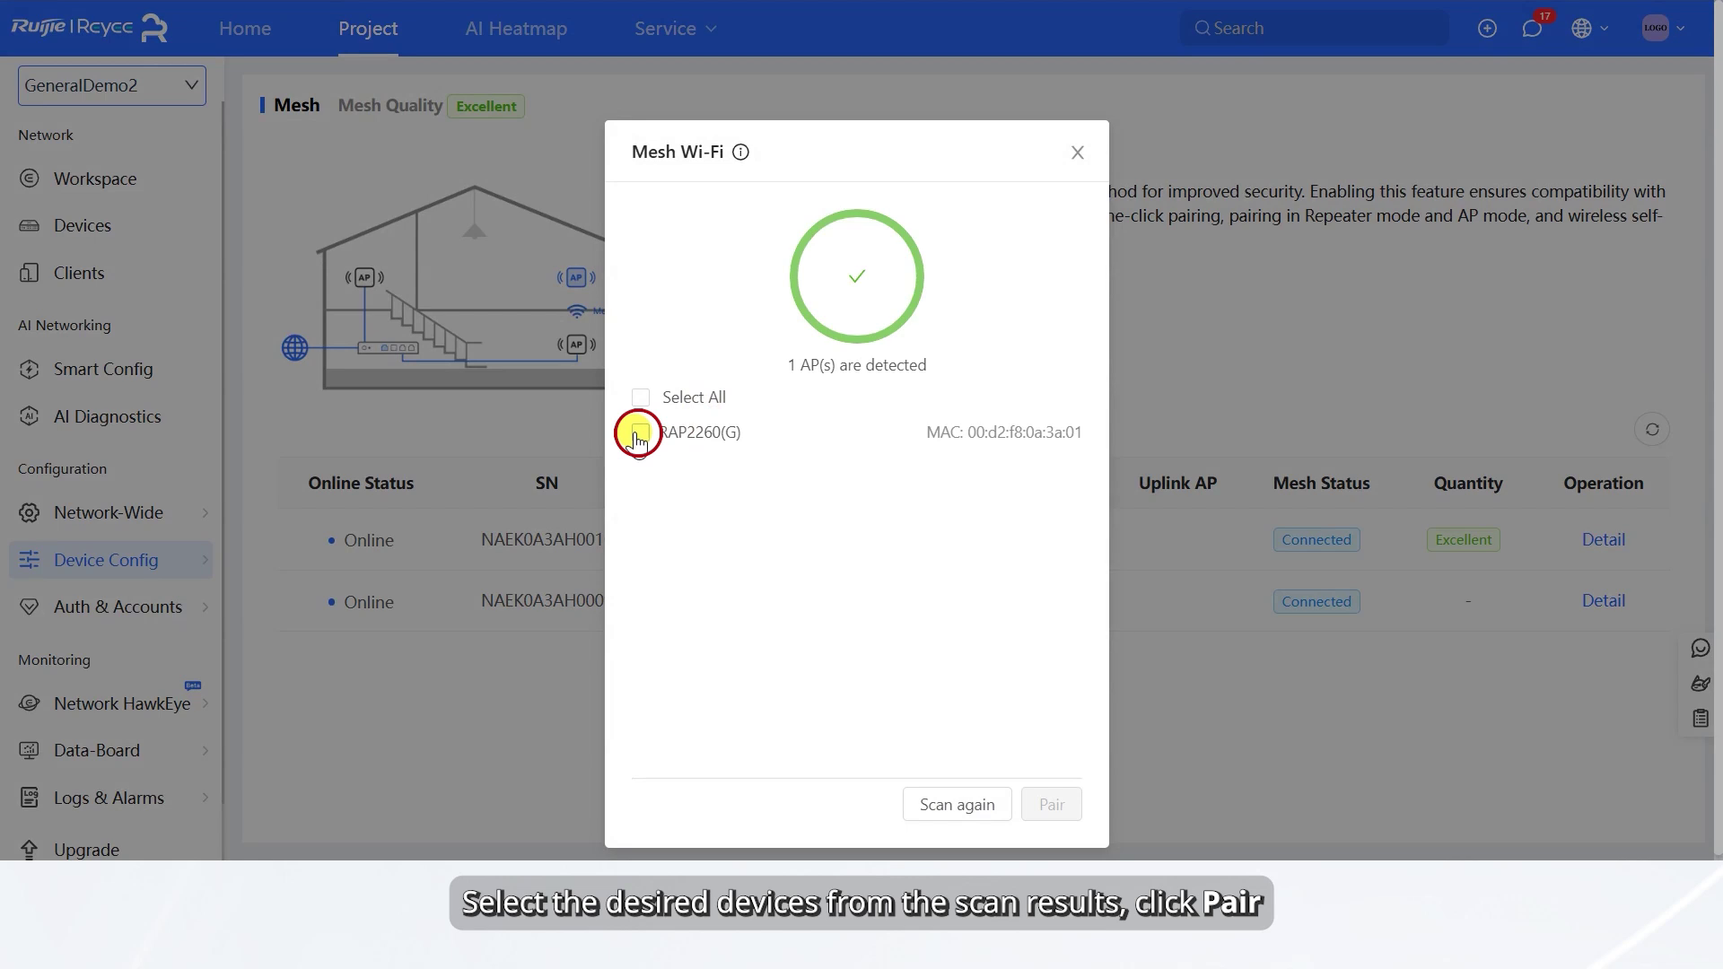
left_click(639, 434)
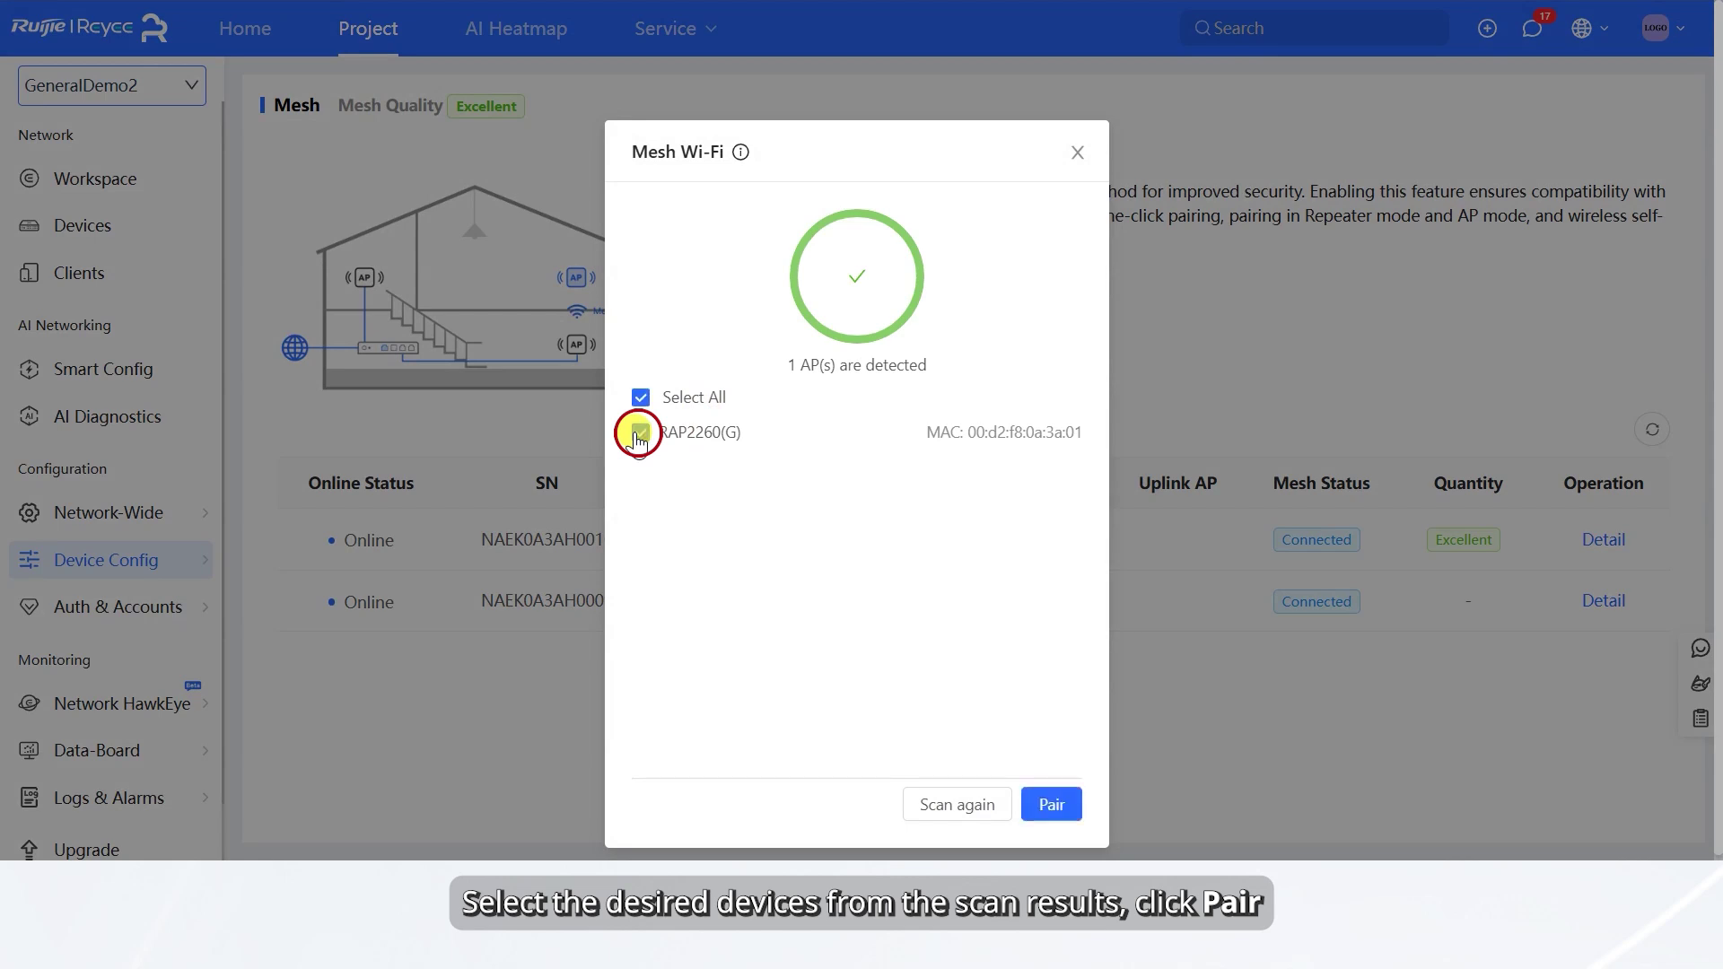
left_click(1054, 805)
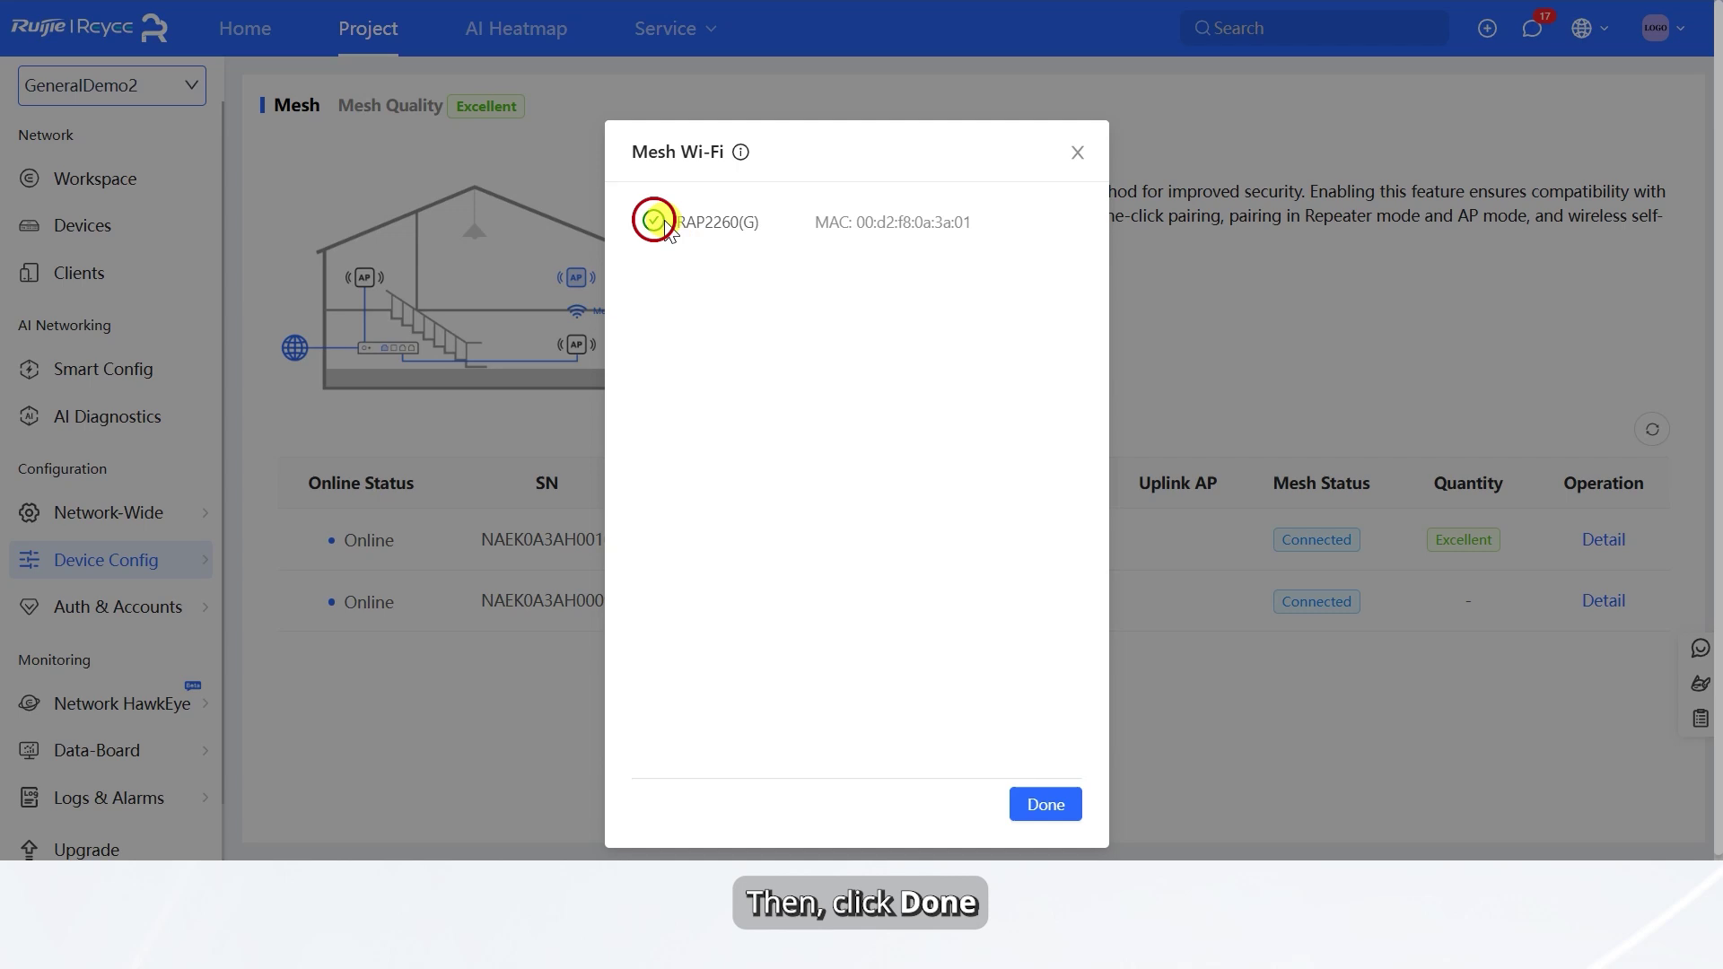
left_click(1041, 811)
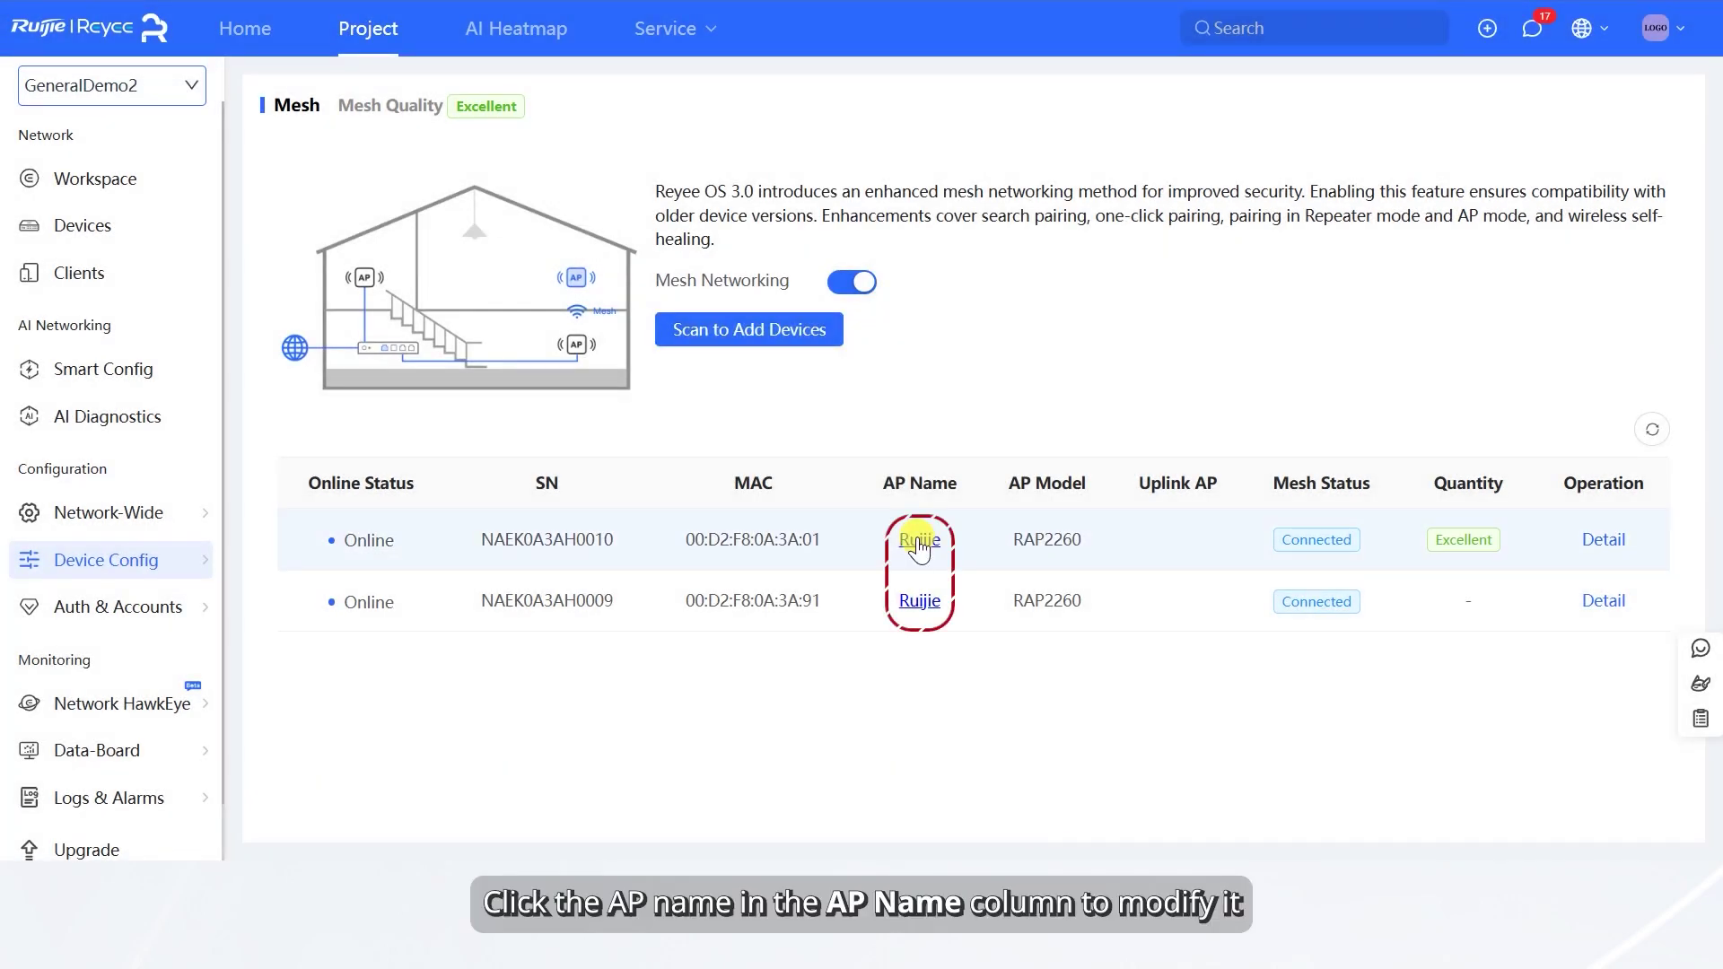
Step: Rename the first mesh access point to '1' and open its Device Information page
left_click(919, 543)
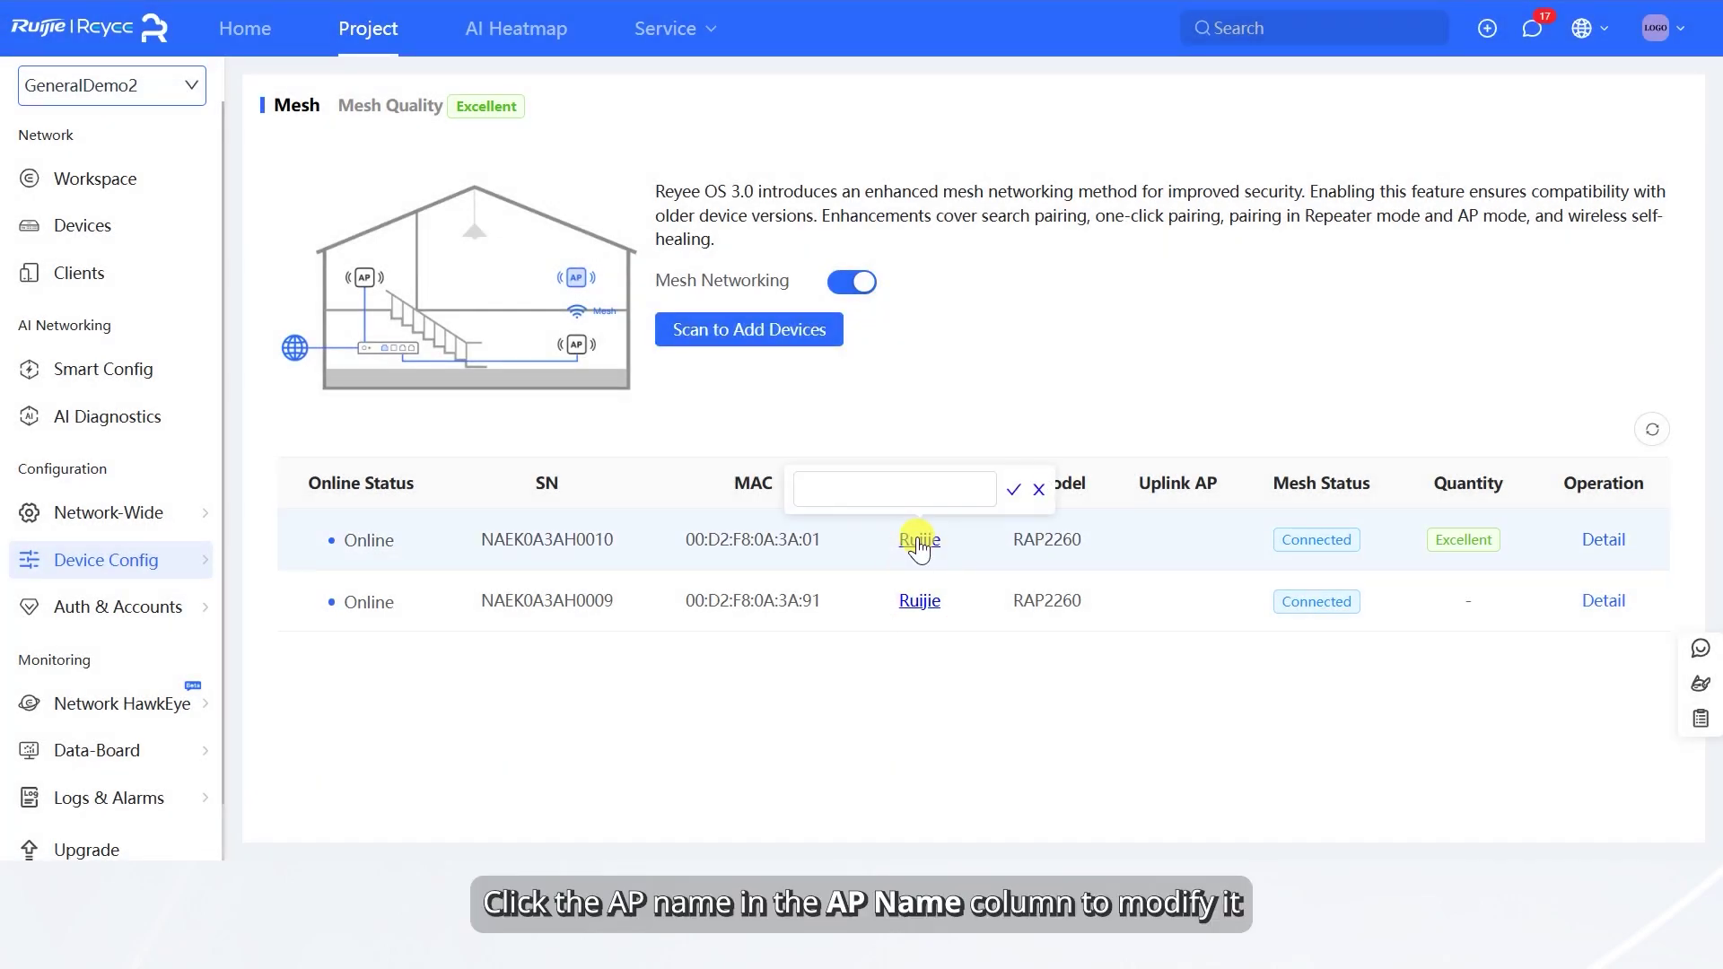
left_click(893, 493)
type("1")
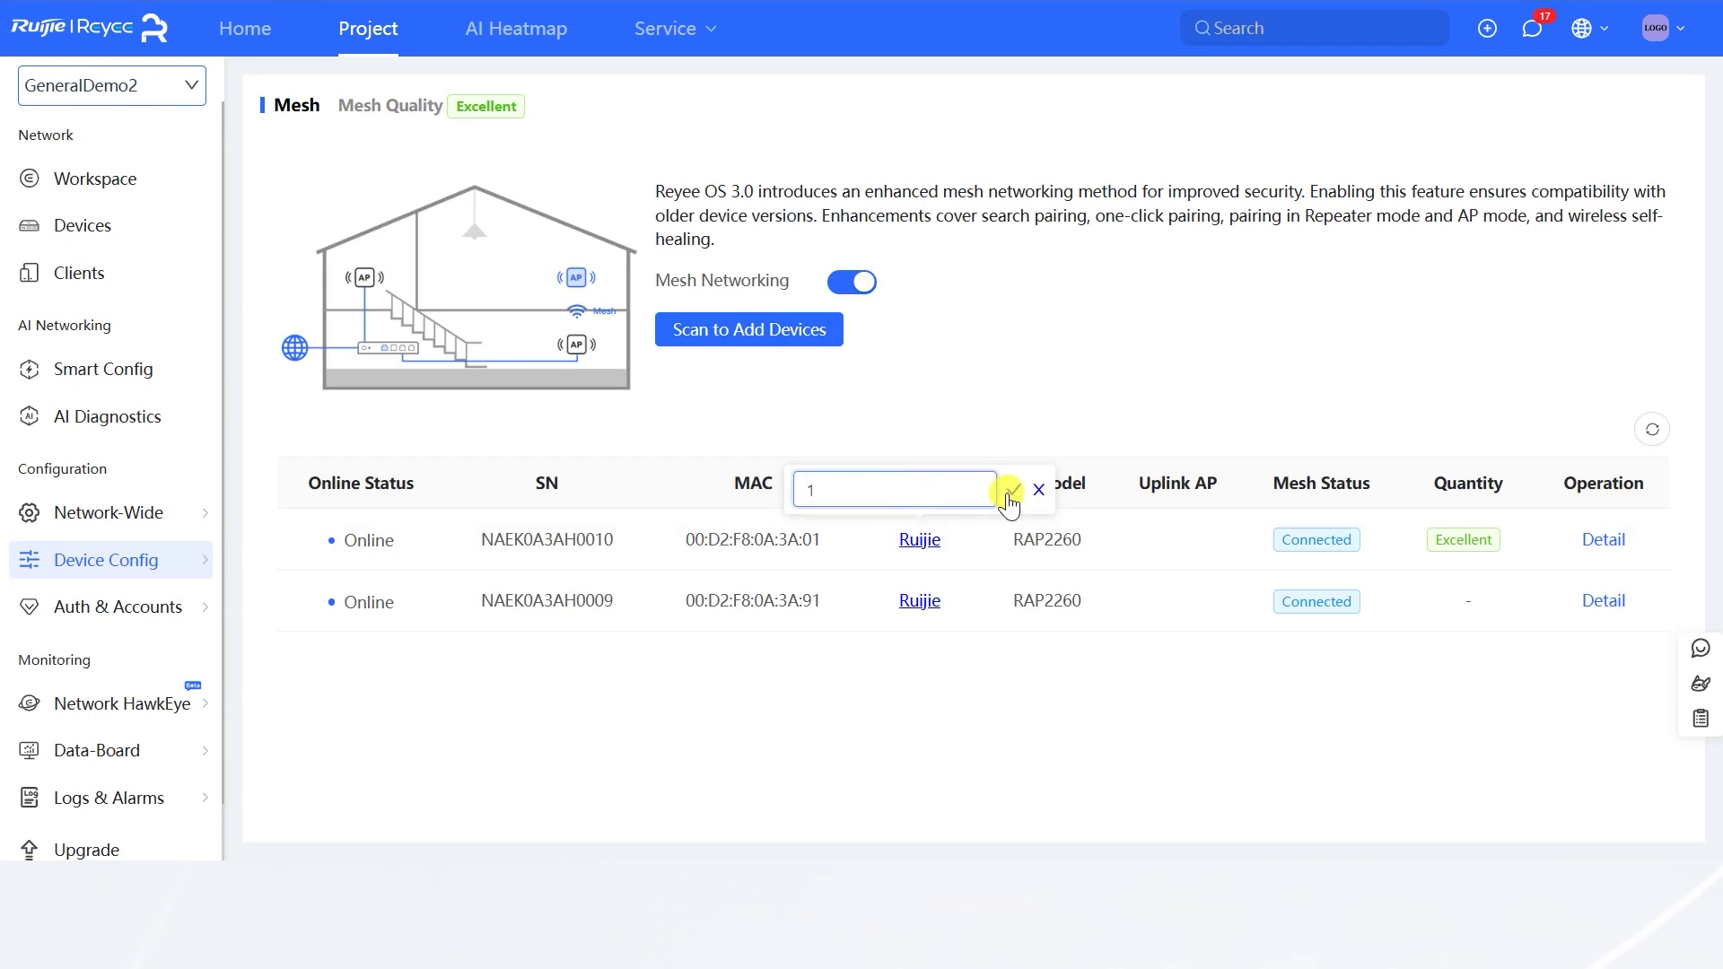
left_click(1013, 489)
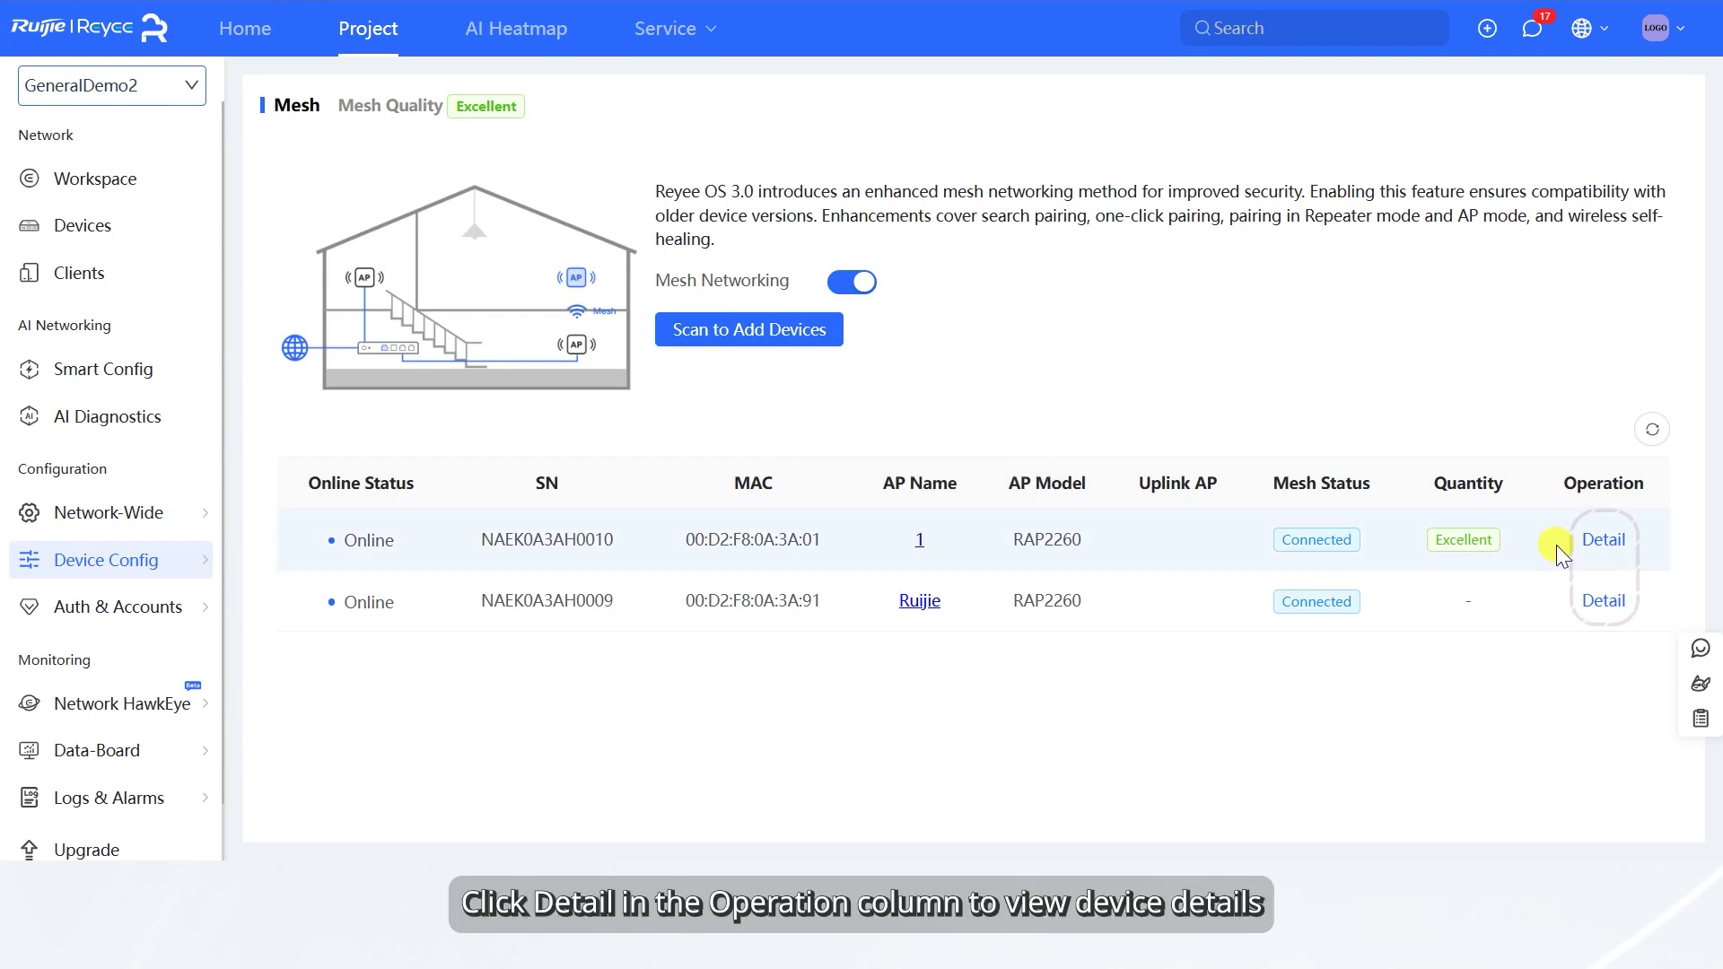
left_click(1603, 539)
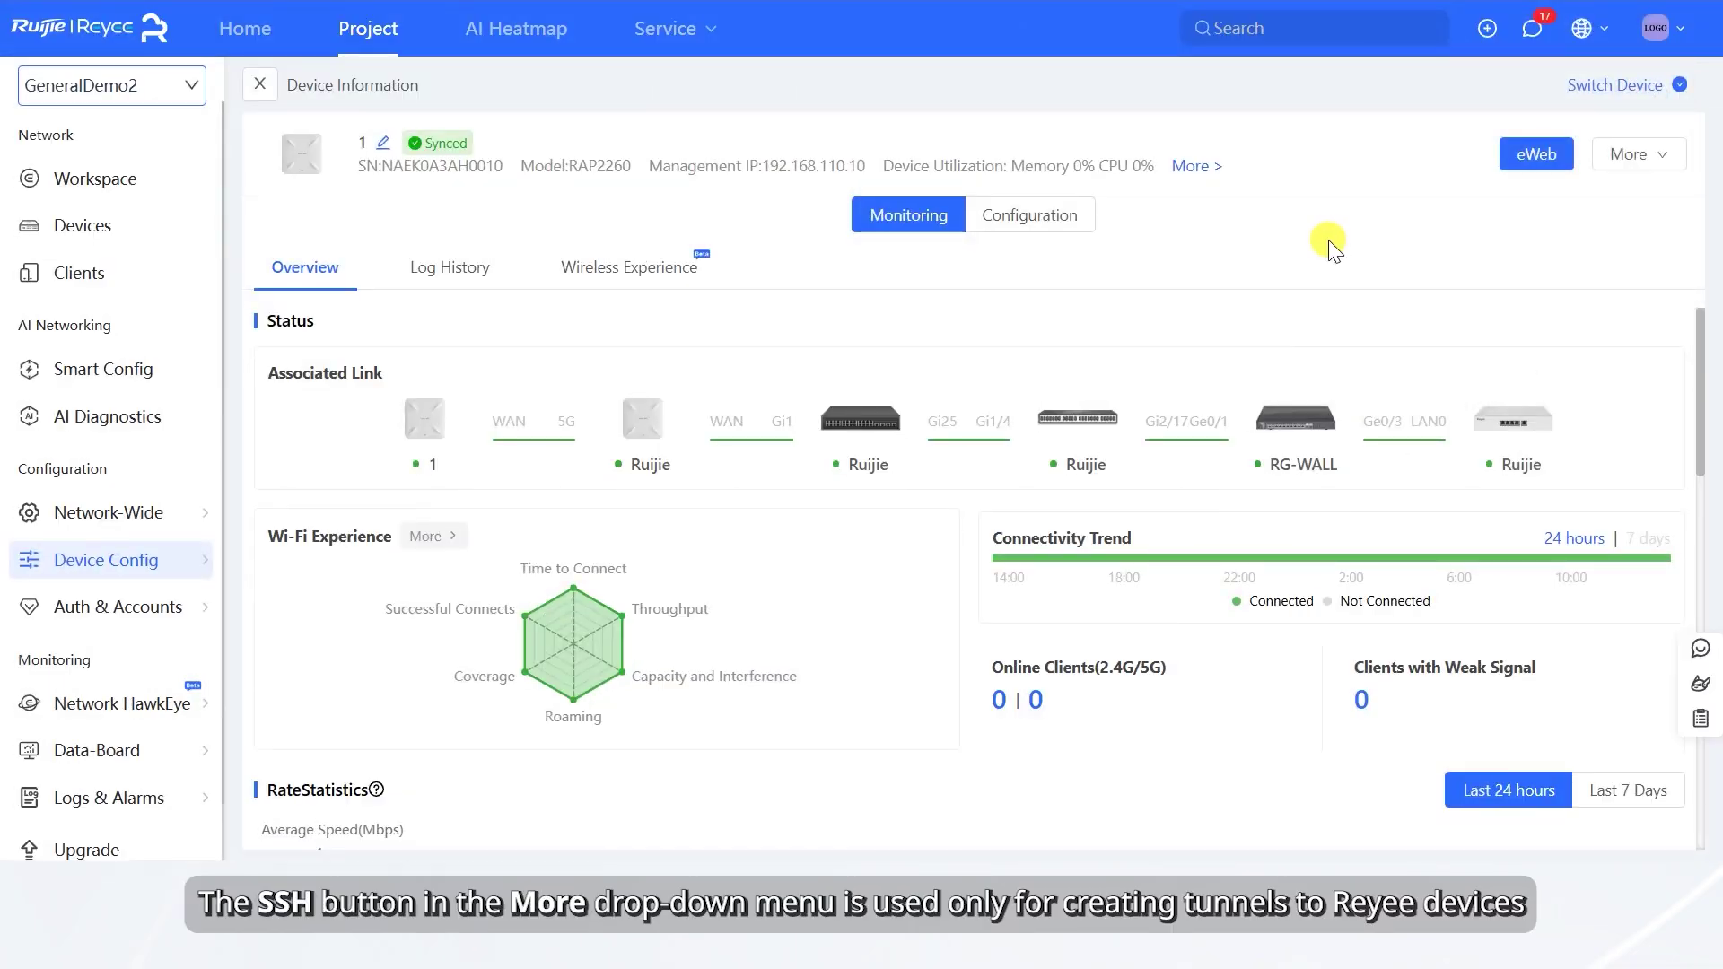
Step: Start an SSH tunnel, then browse the Web CLI's Connectivity, Running Status, Client and WLAN commands
left_click(1625, 154)
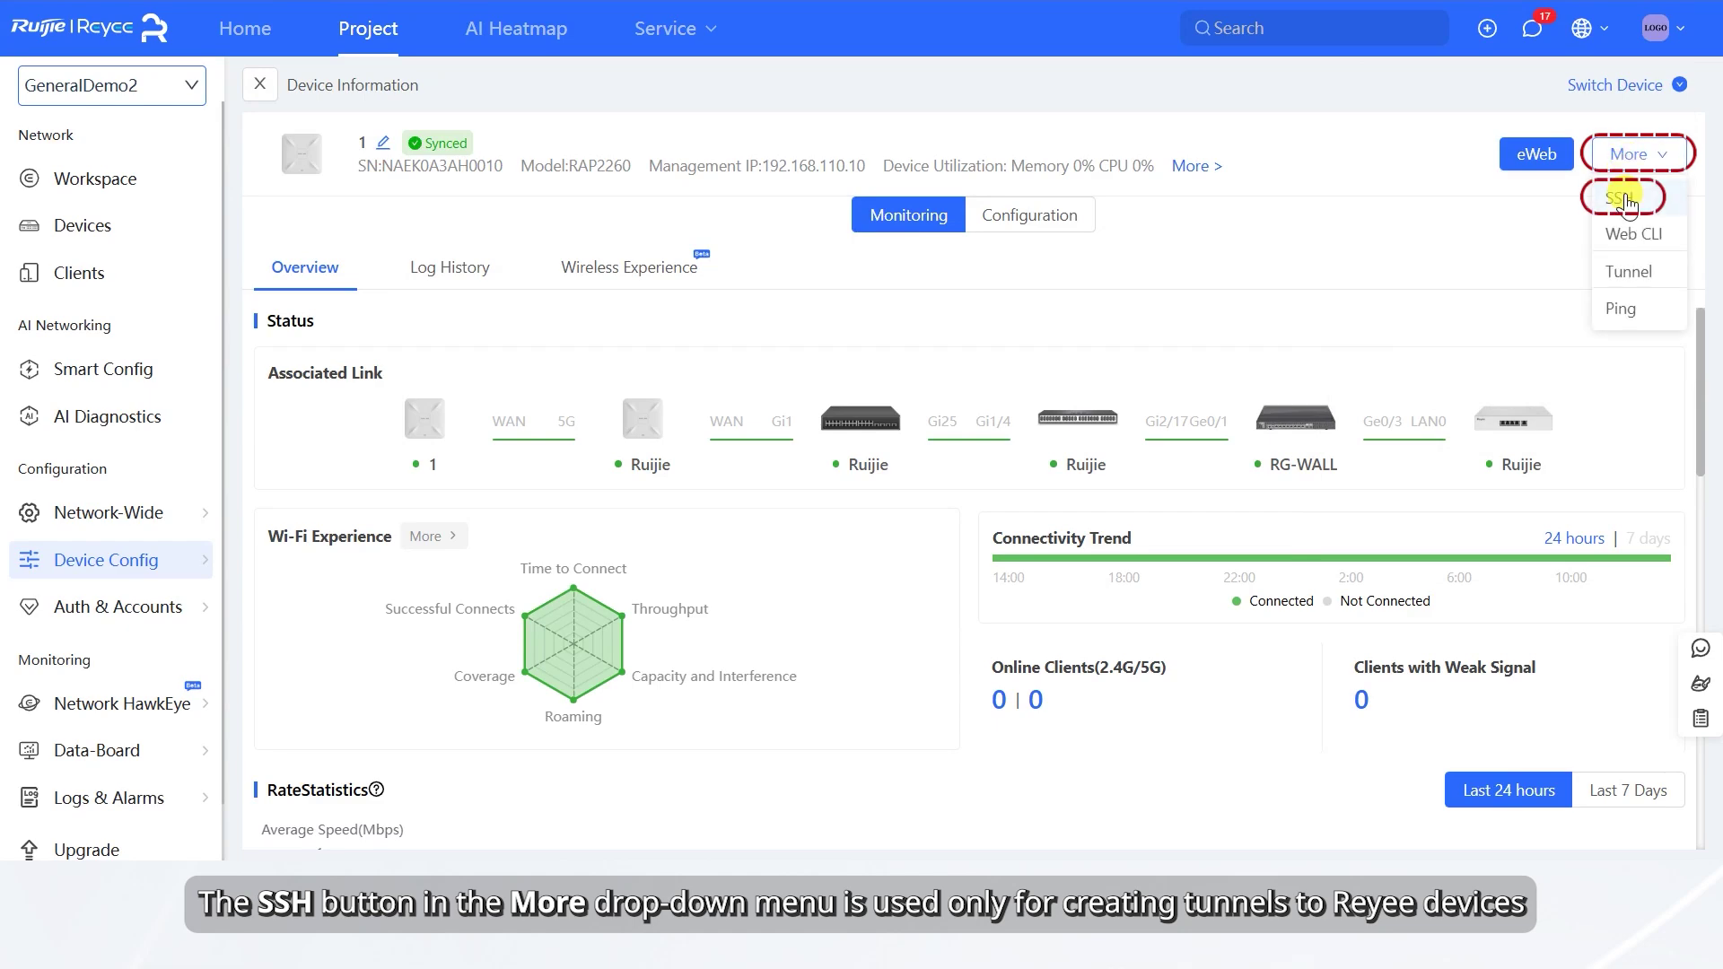
left_click(1625, 199)
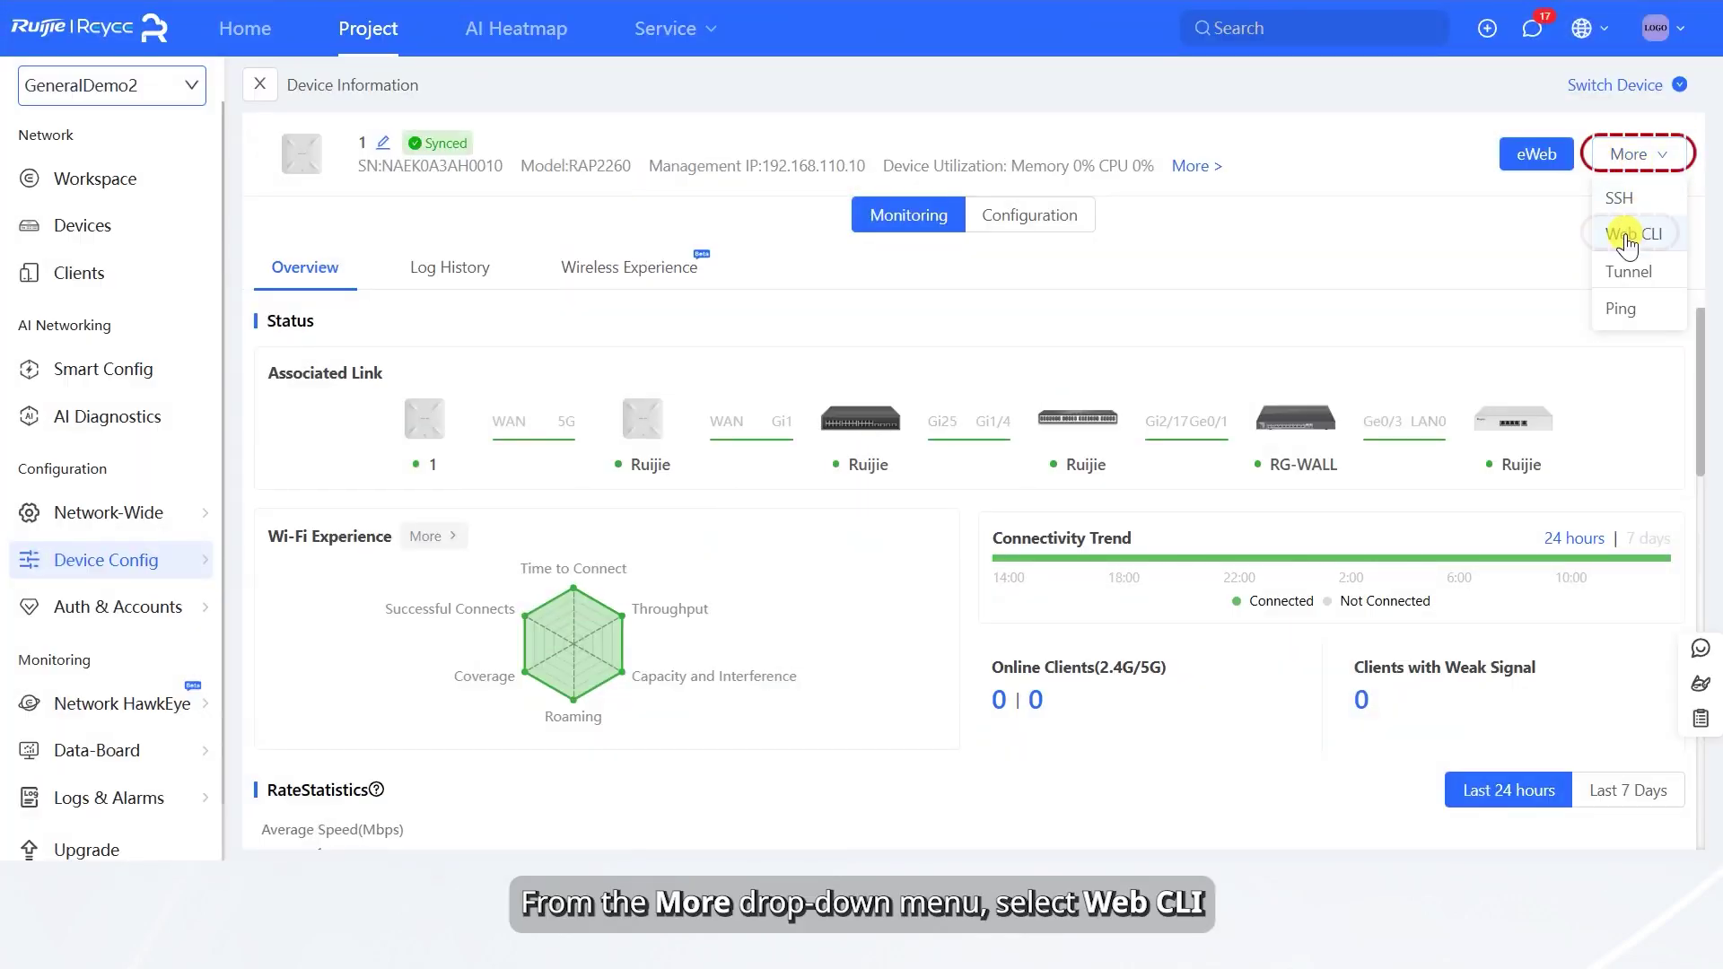
left_click(1626, 237)
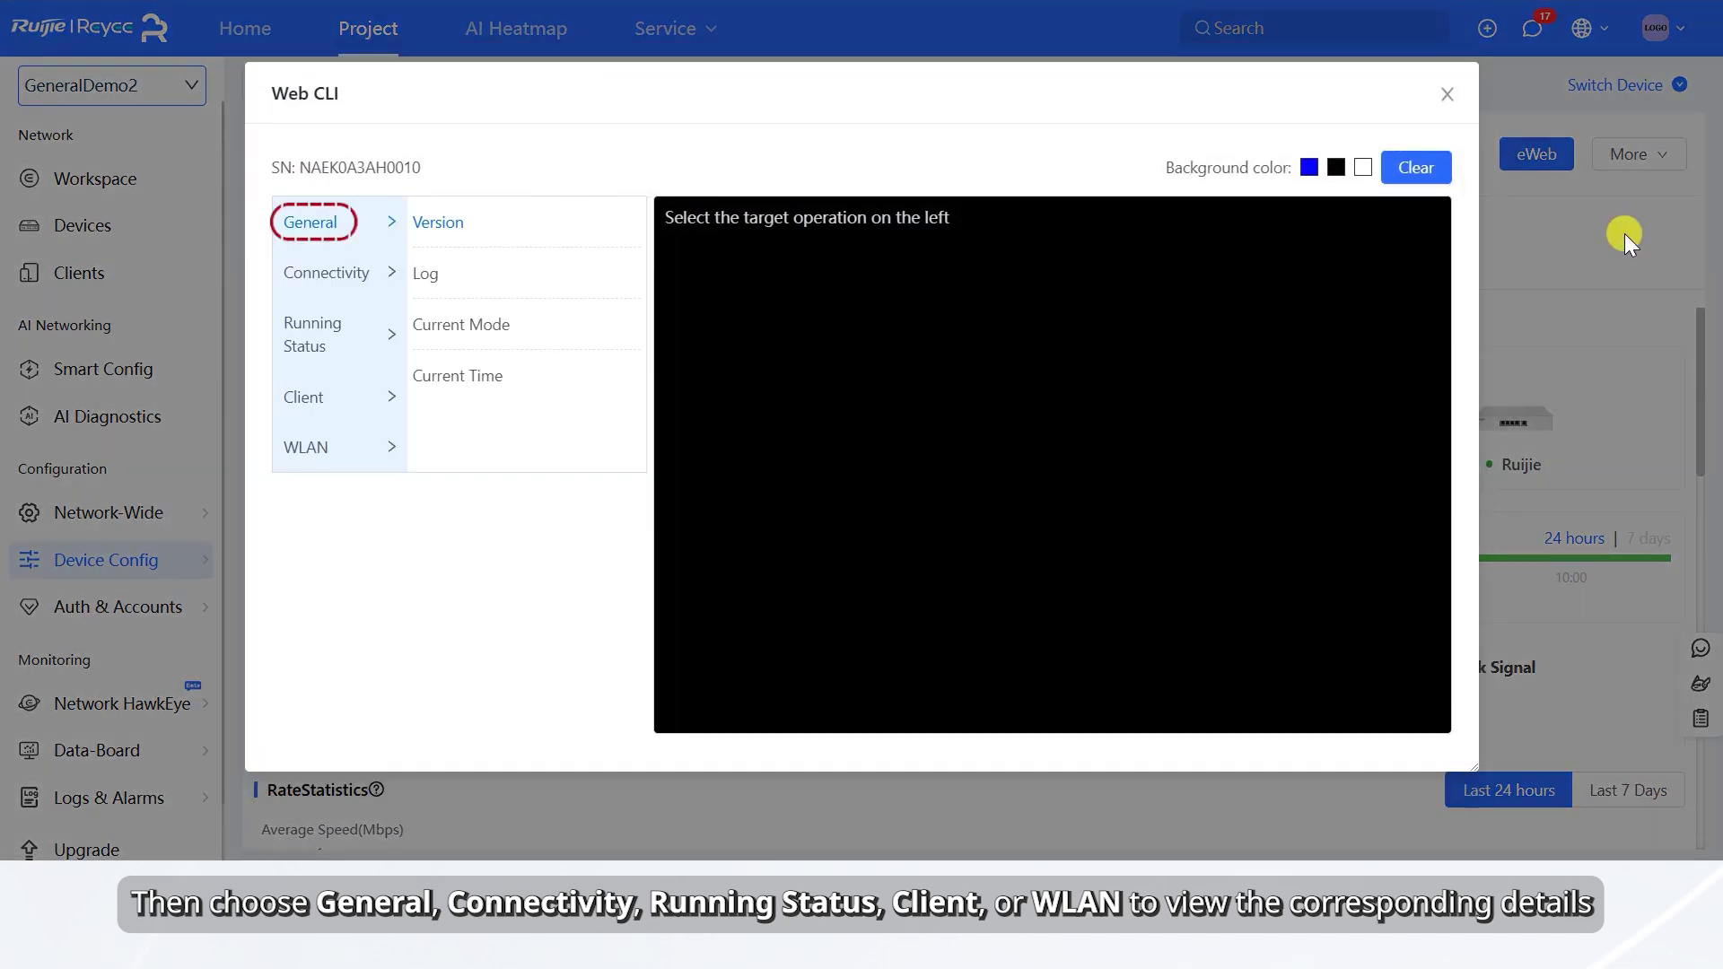
left_click(332, 272)
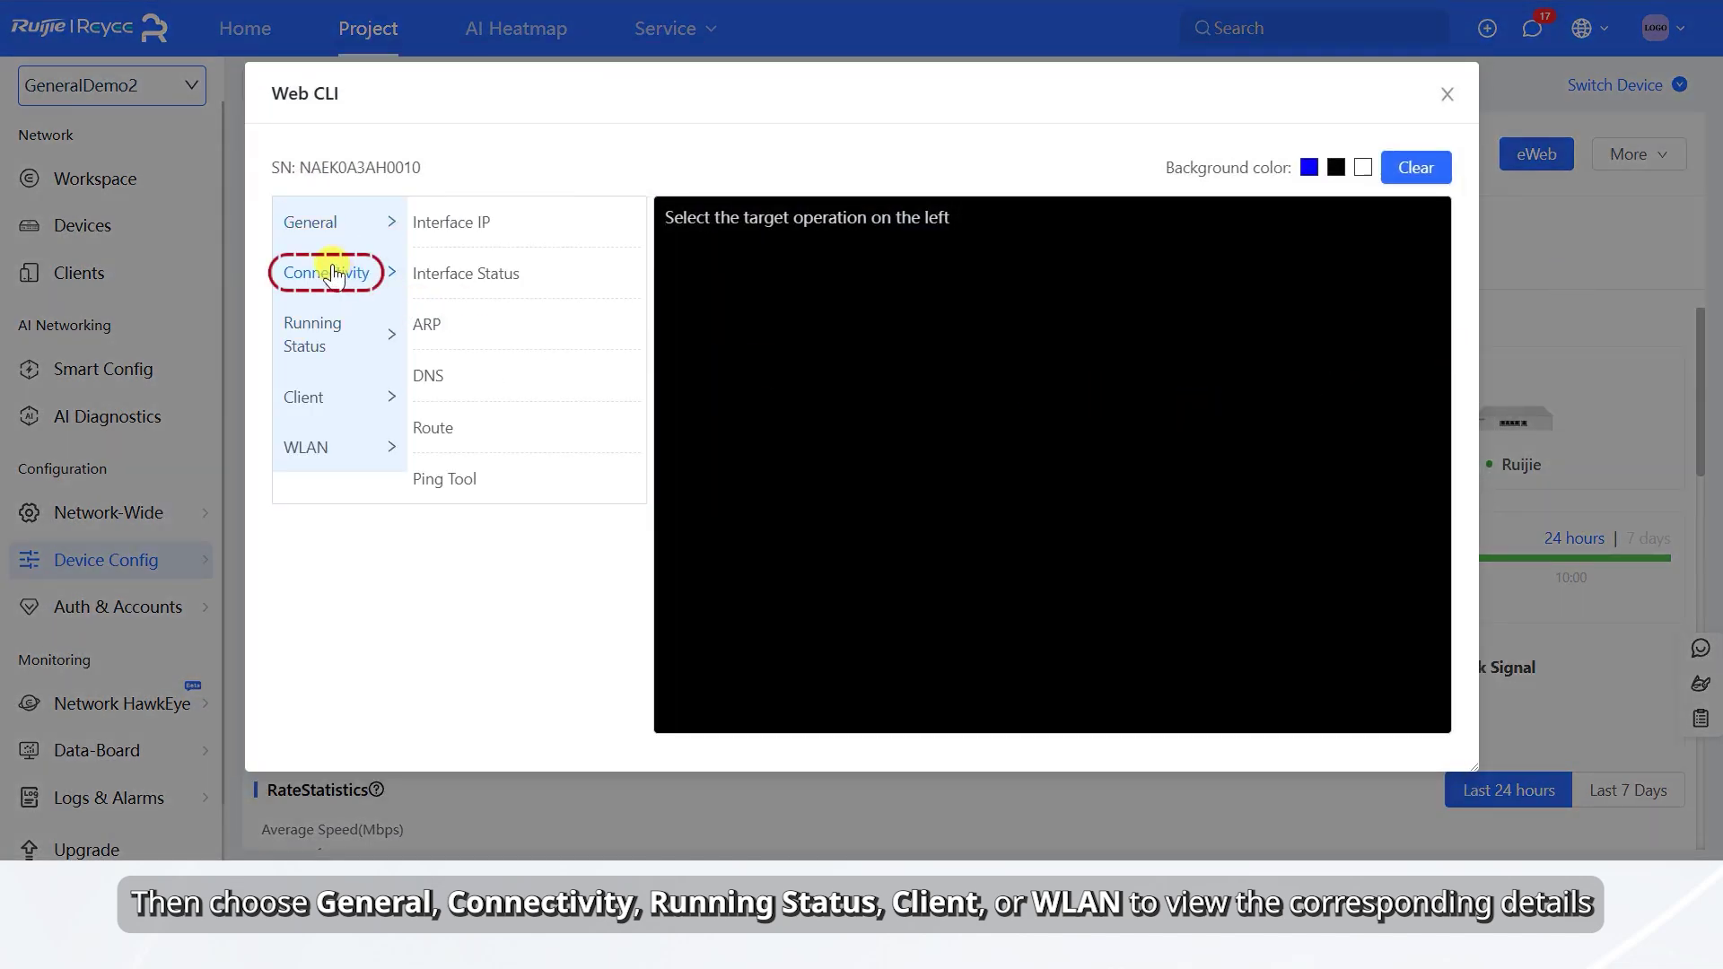
left_click(312, 346)
left_click(314, 400)
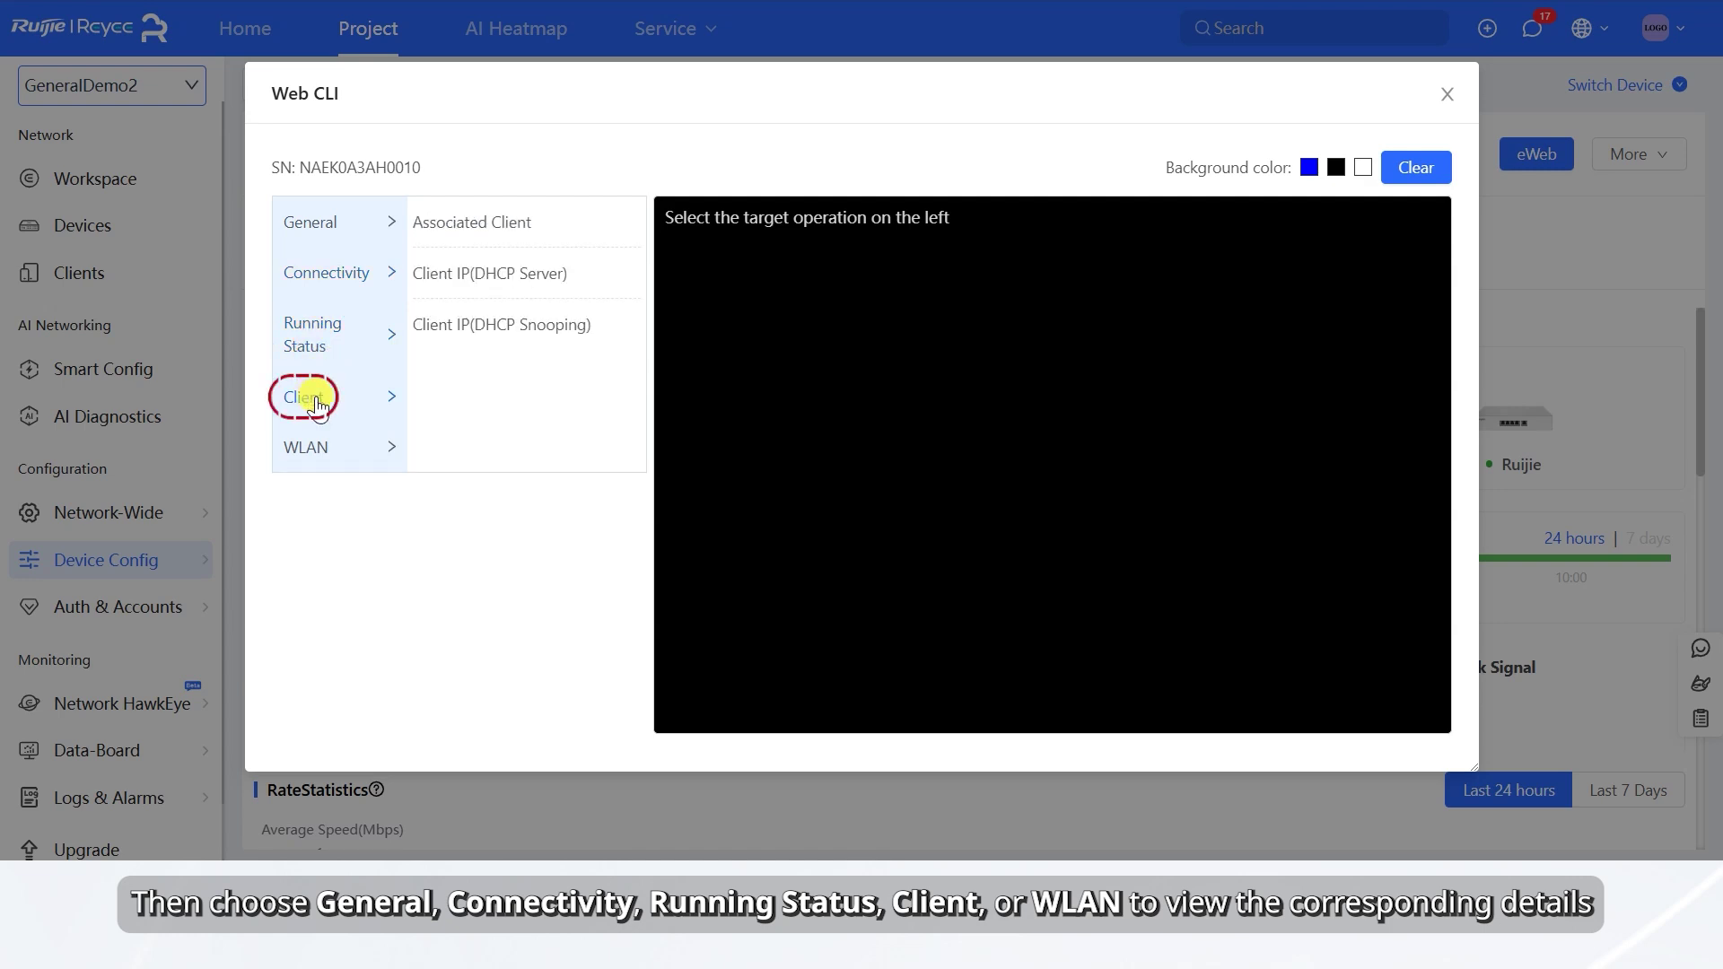
left_click(319, 452)
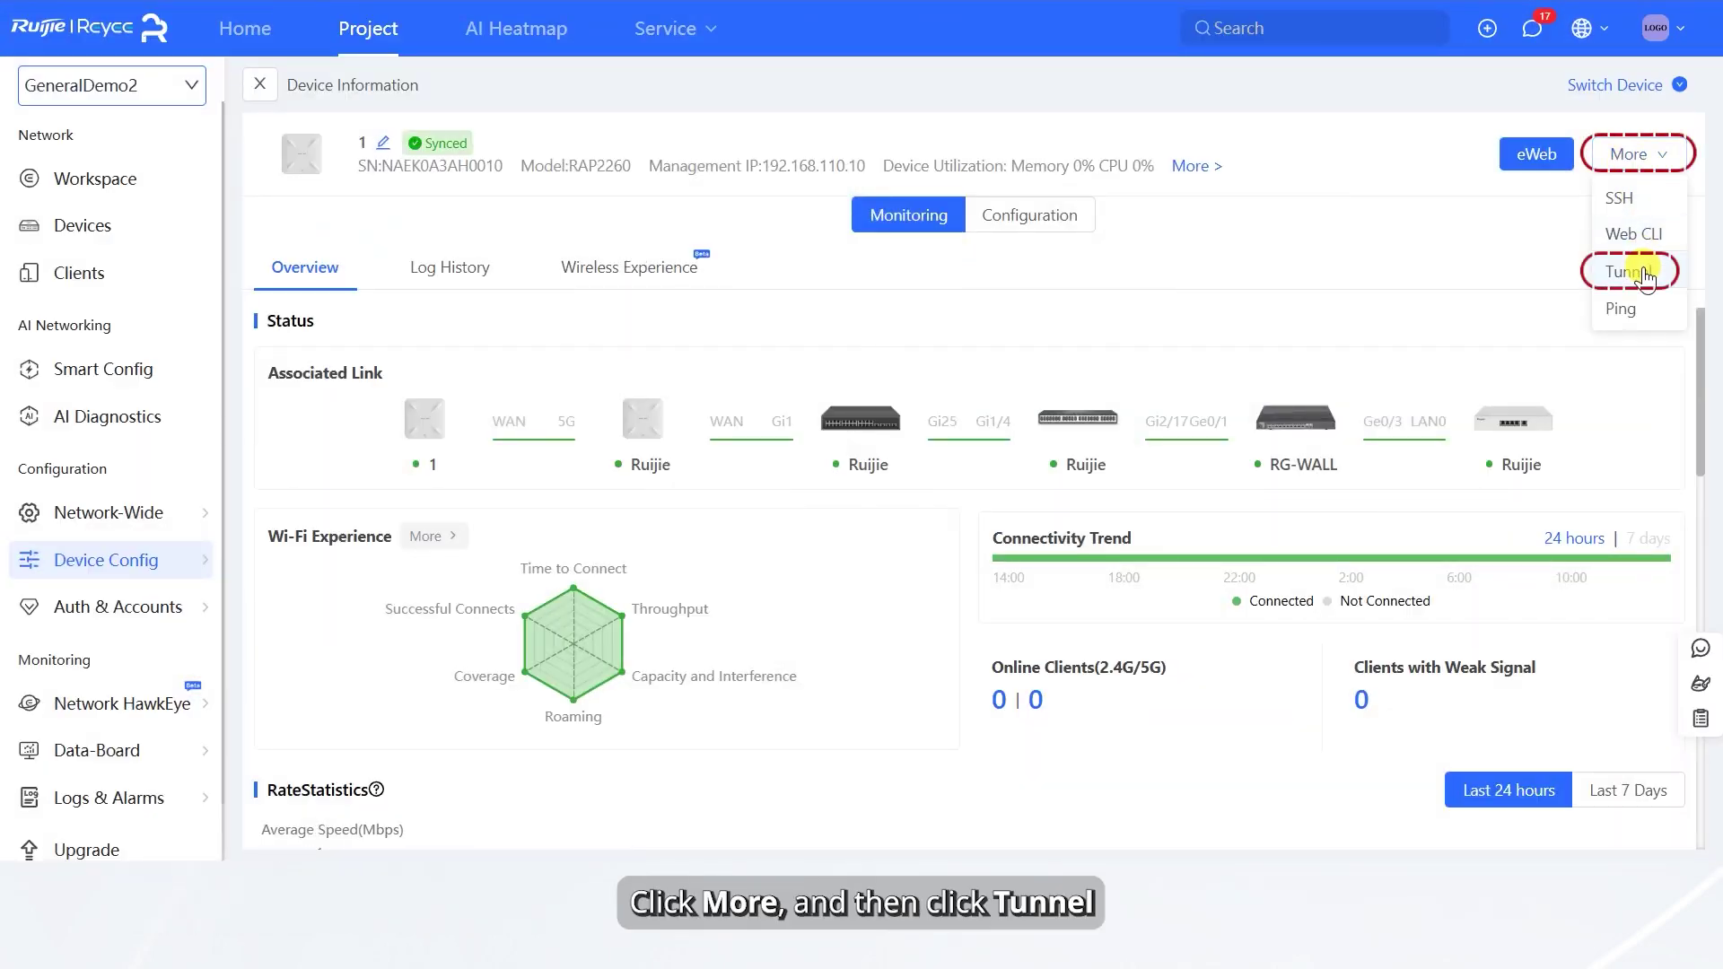
Step: Create a 3-hour WEB tunnel for AP '1' and view the global tunnel list
left_click(1629, 272)
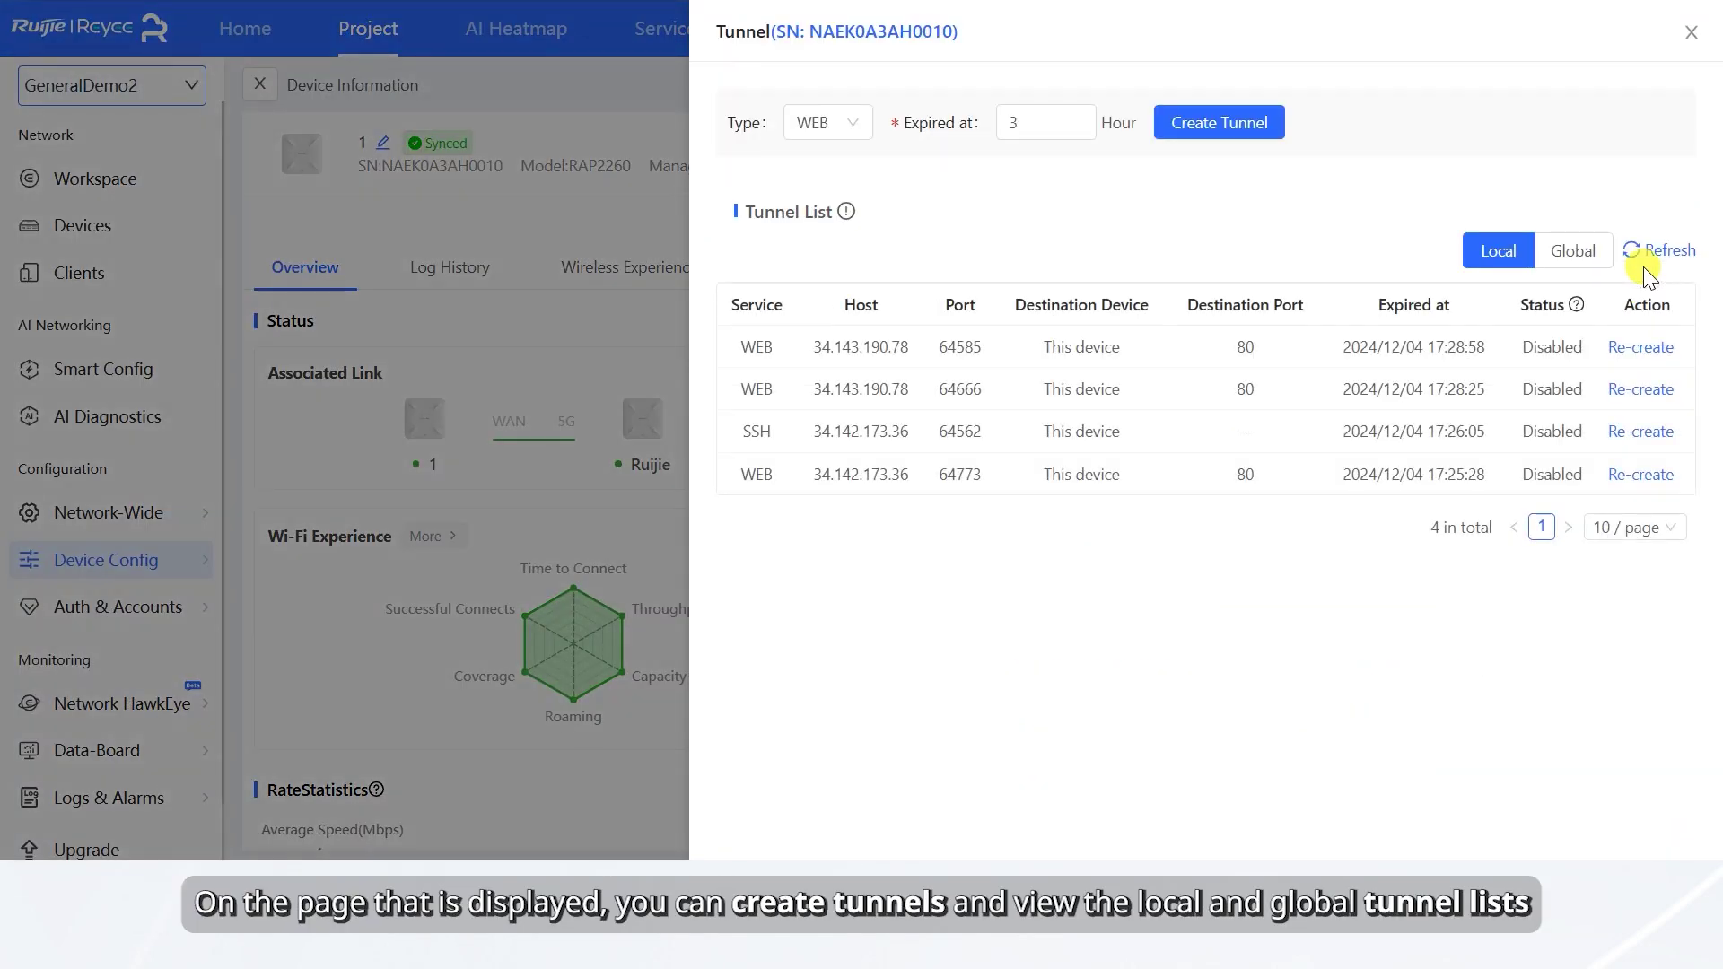
left_click(1231, 127)
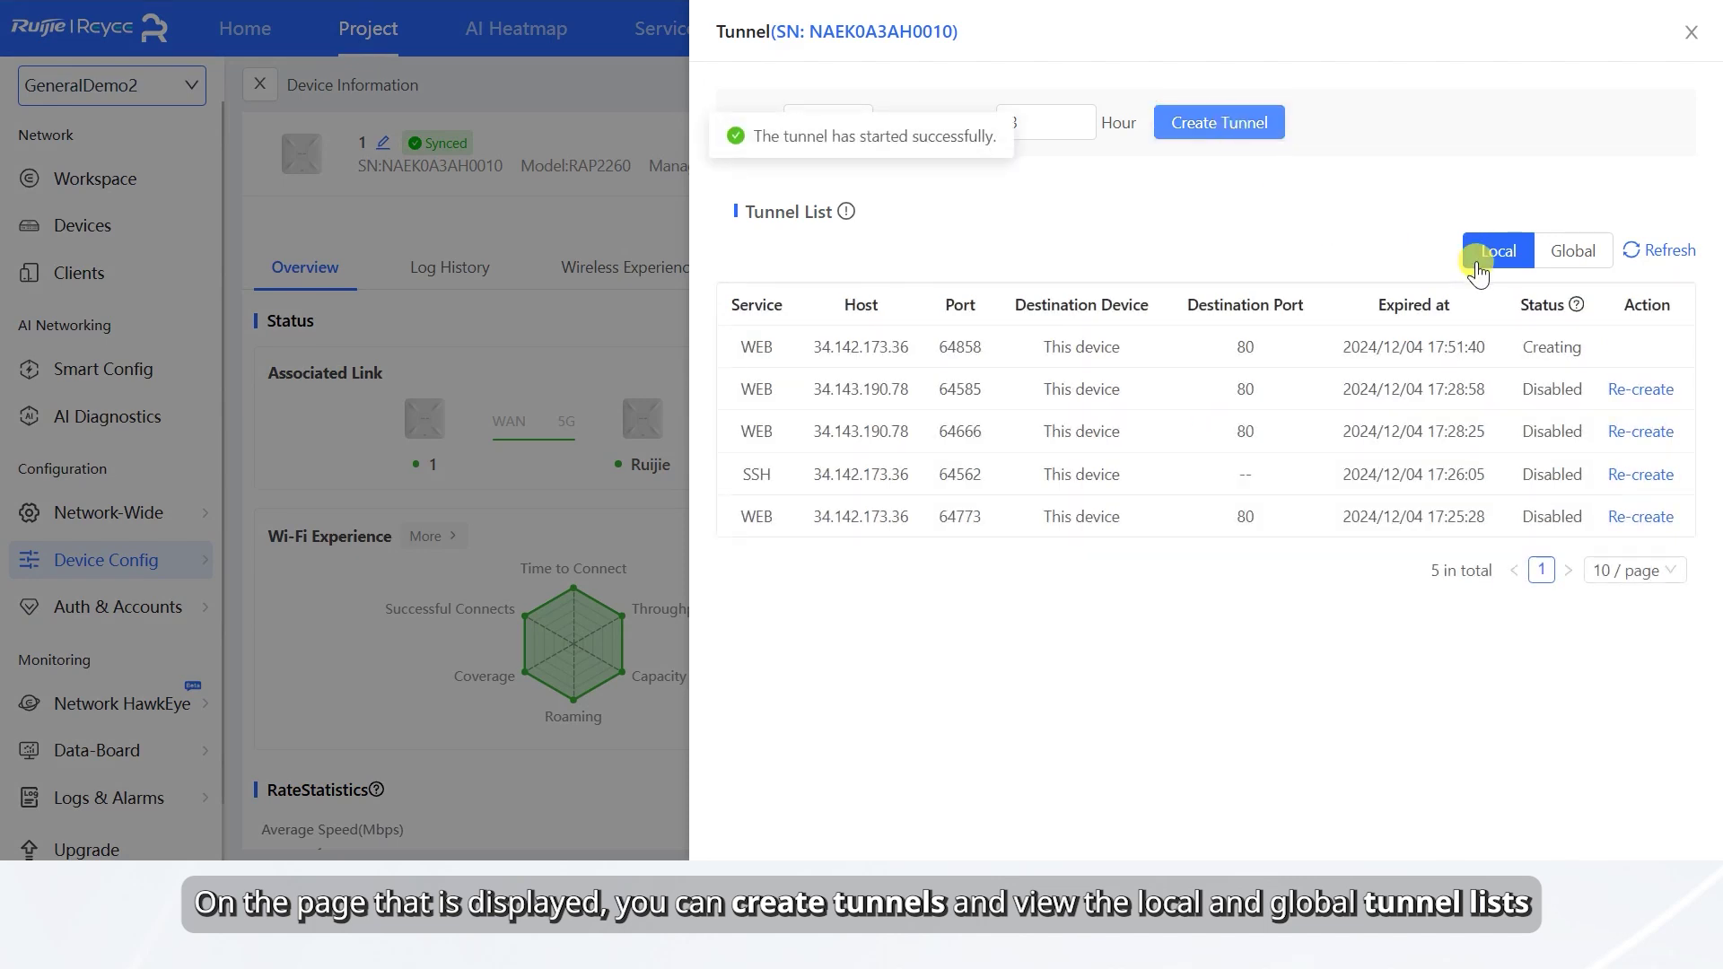
left_click(1545, 257)
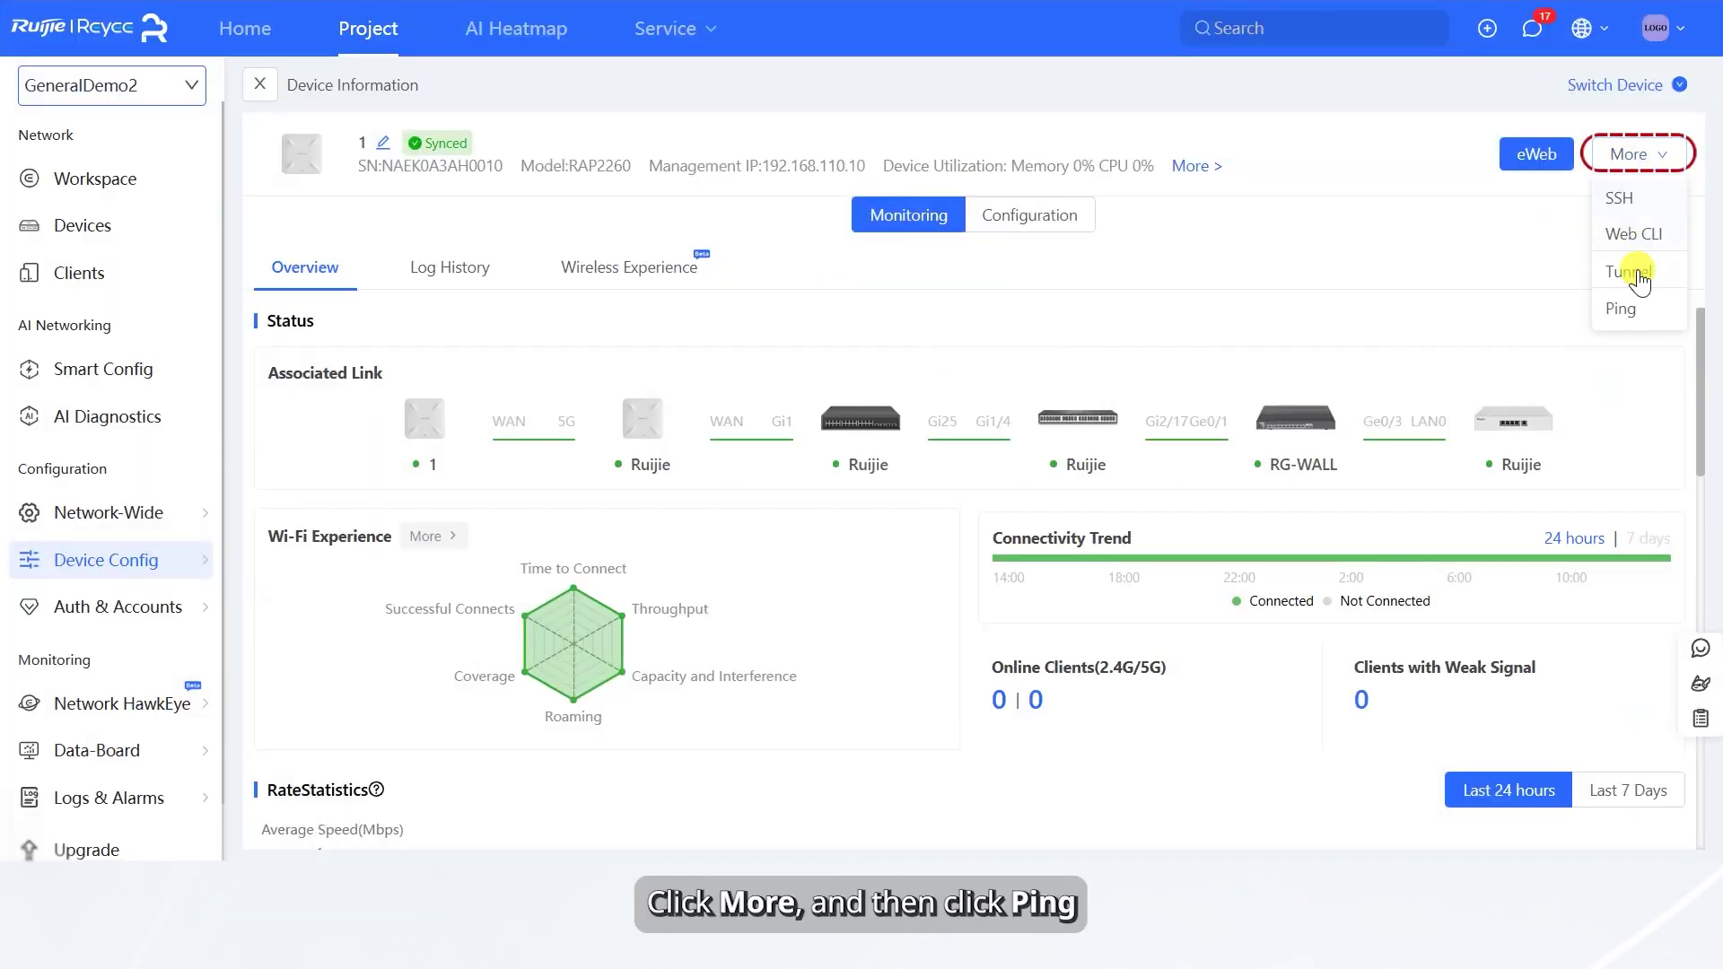
Step: Ping 1.1.1.1 from AP '1'
left_click(1633, 310)
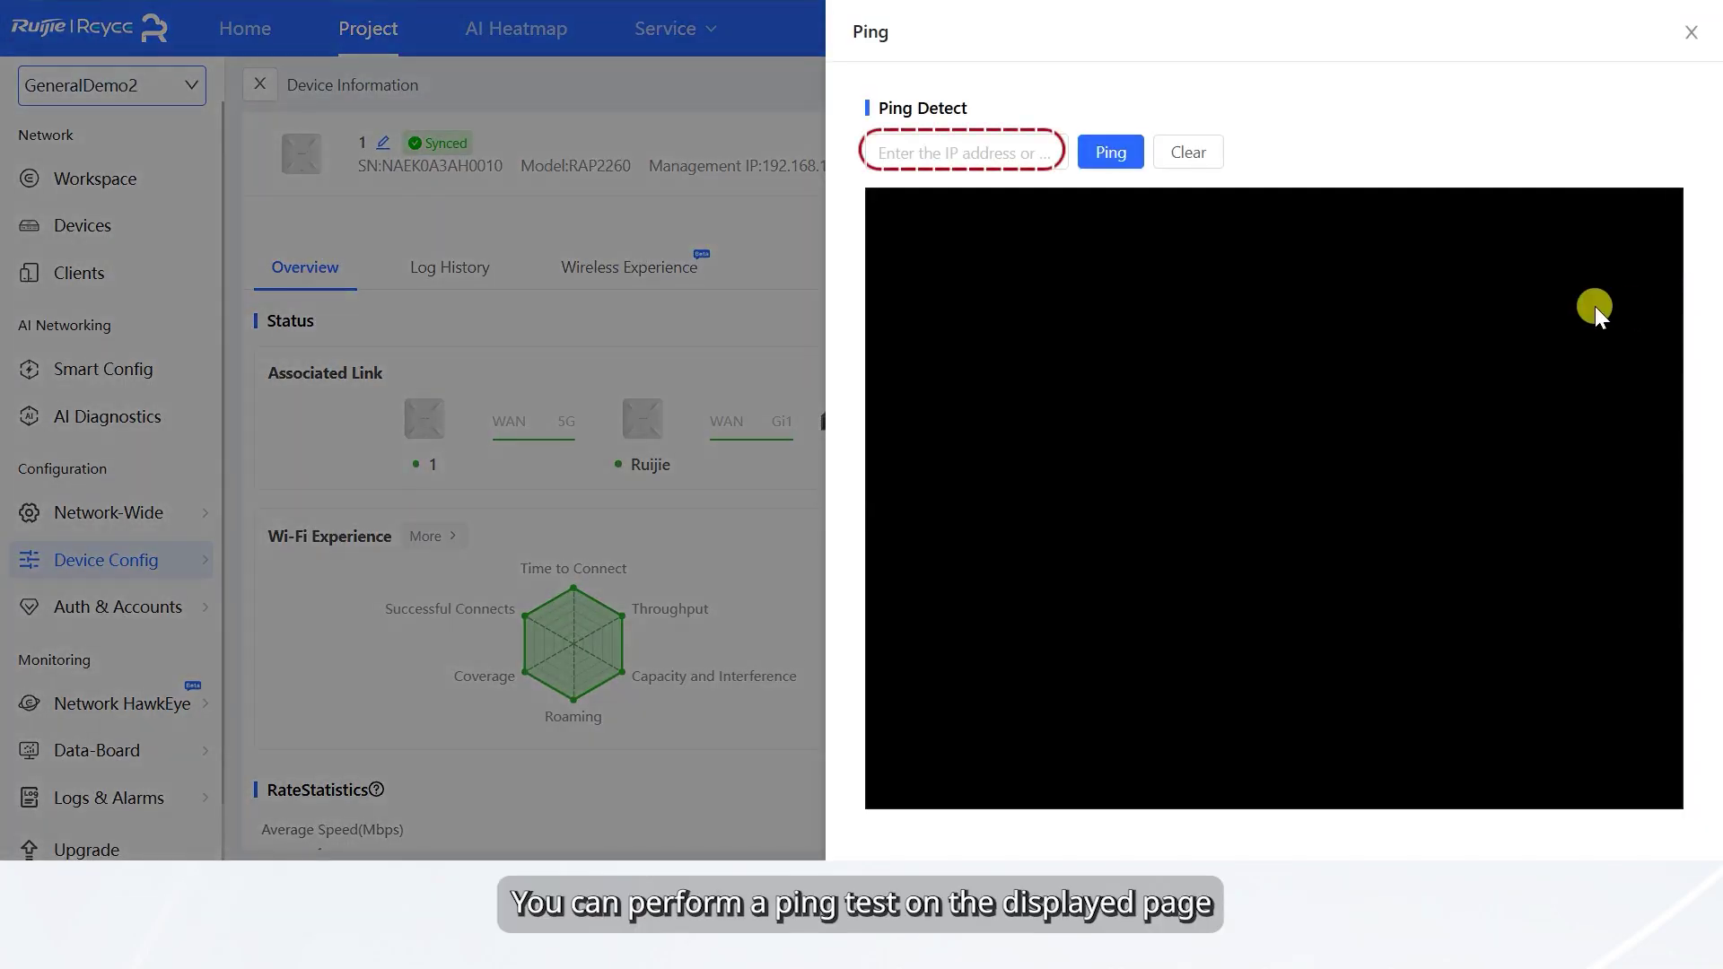
left_click(1009, 158)
type("1.1.1.1")
left_click(1102, 154)
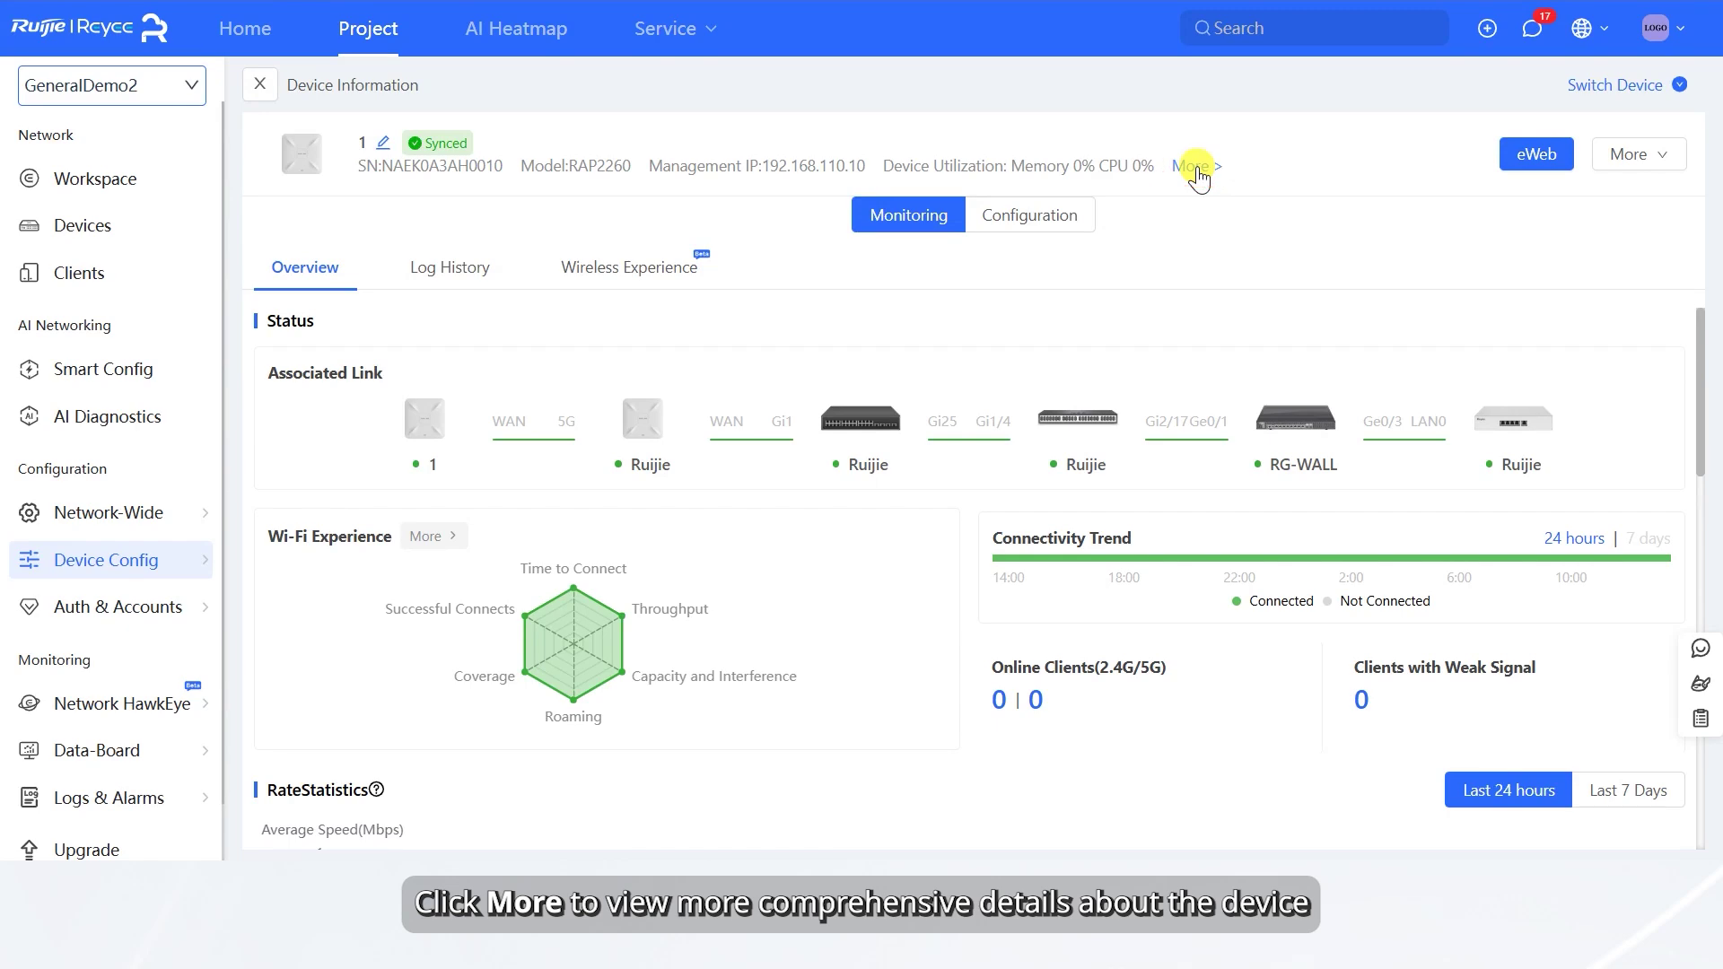
Step: Show AP '1' basic info with connectivity and rate charts set to Last 7 Days
left_click(1196, 167)
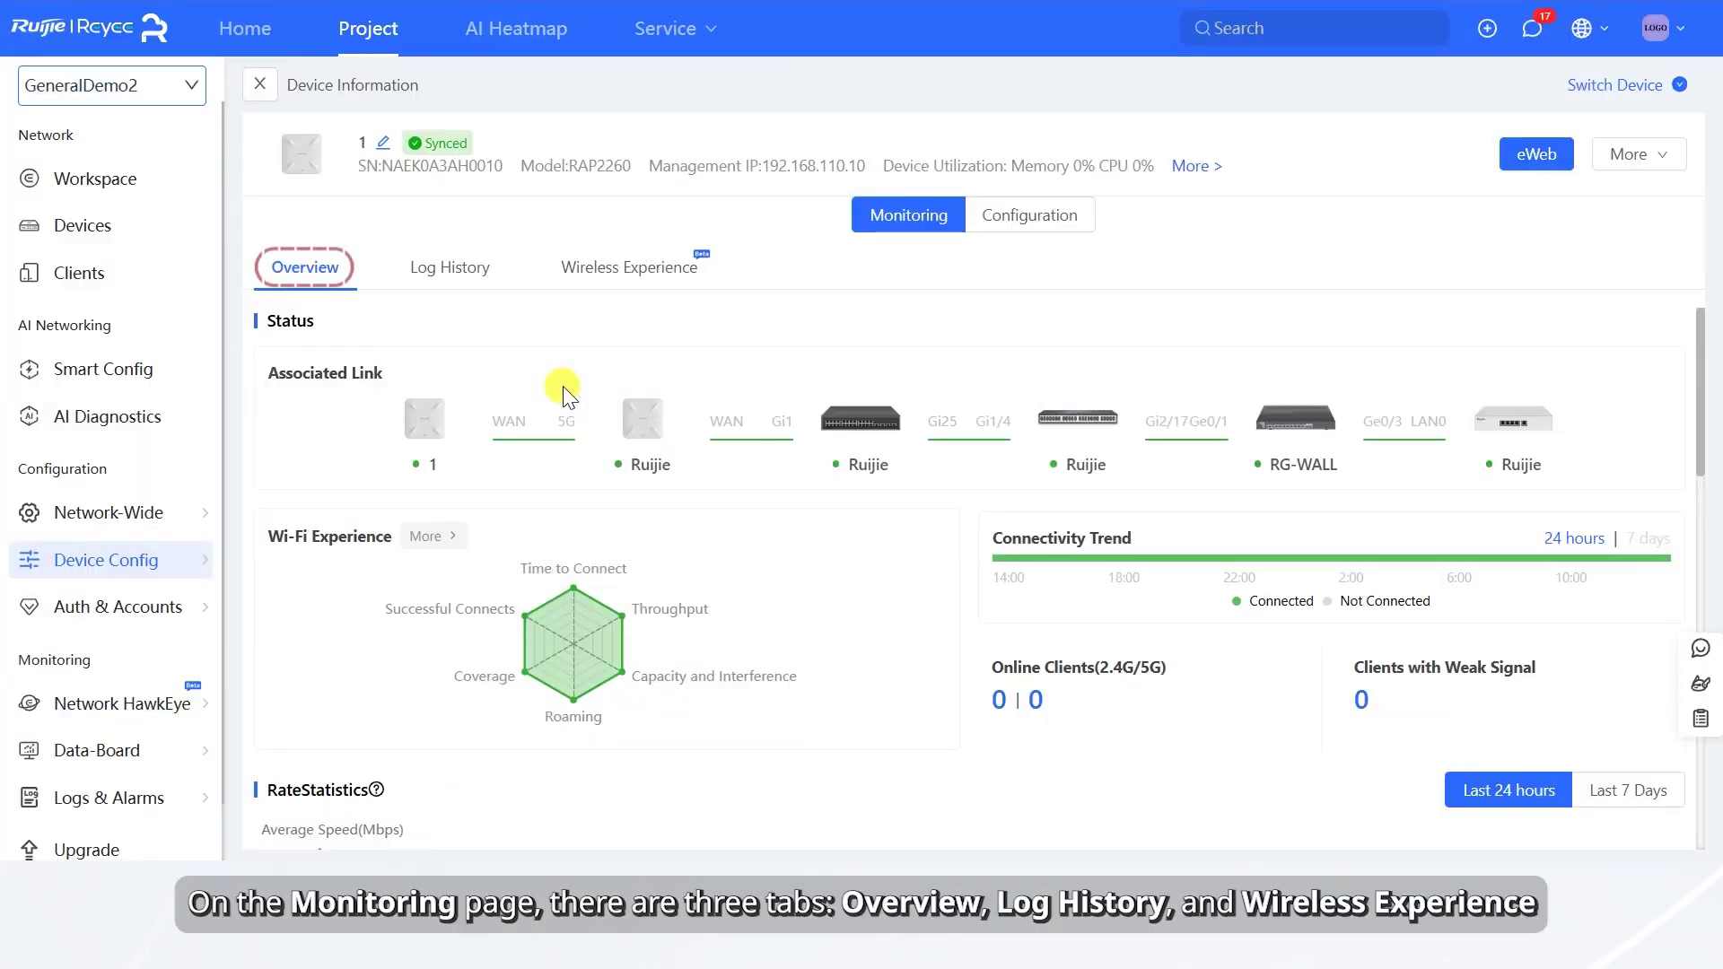
left_click(1651, 539)
scroll(1257, 588, "down", 4)
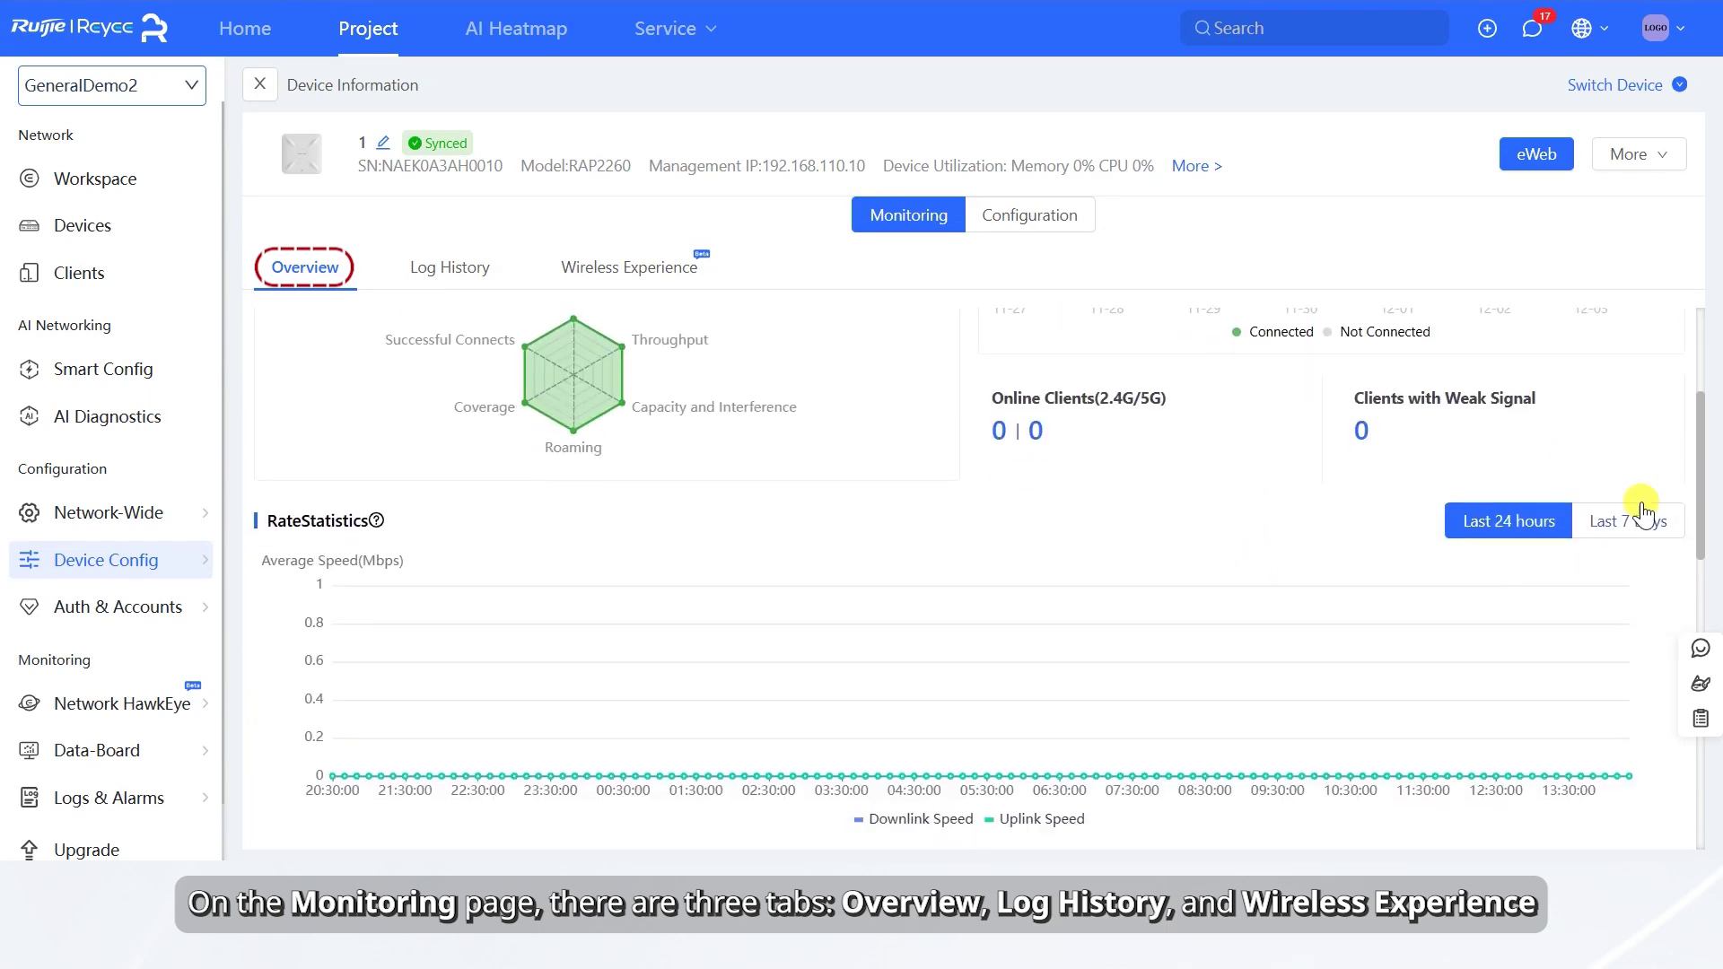
left_click(1638, 476)
scroll(766, 677, "down", 6)
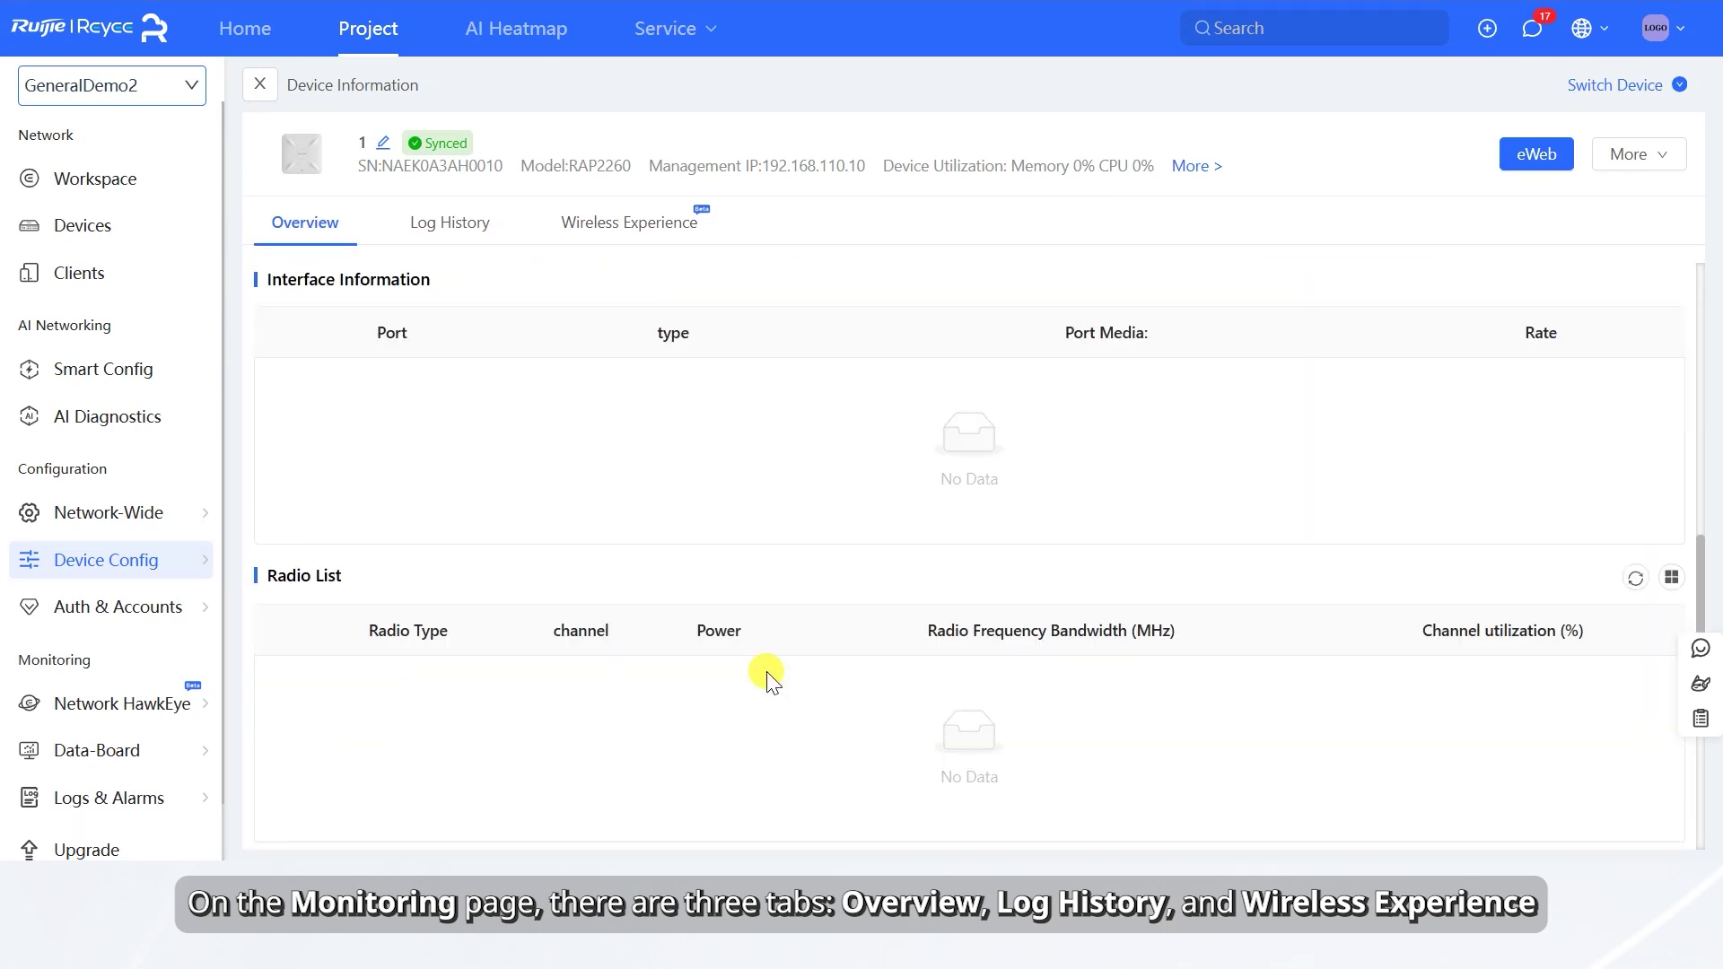
scroll(744, 655, "up", 9)
scroll(745, 658, "up", 1)
Step: Review the AP's Log History, then its Wireless Experience trends
left_click(449, 269)
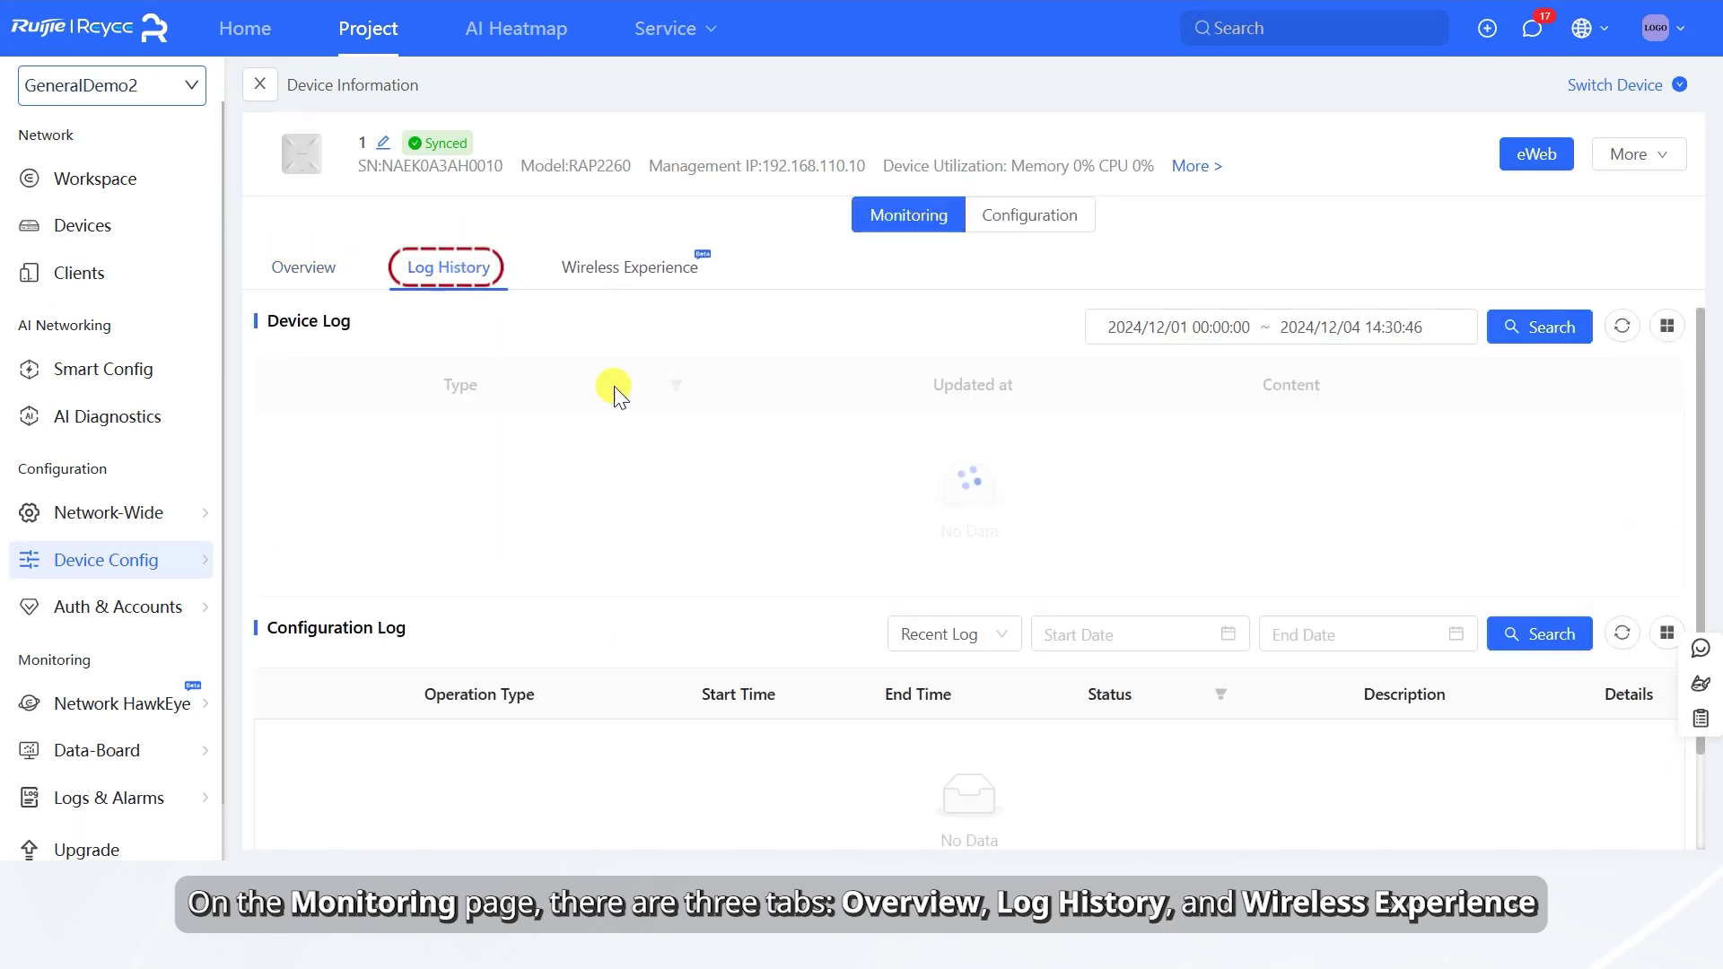
scroll(816, 476, "down", 2)
scroll(816, 476, "up", 2)
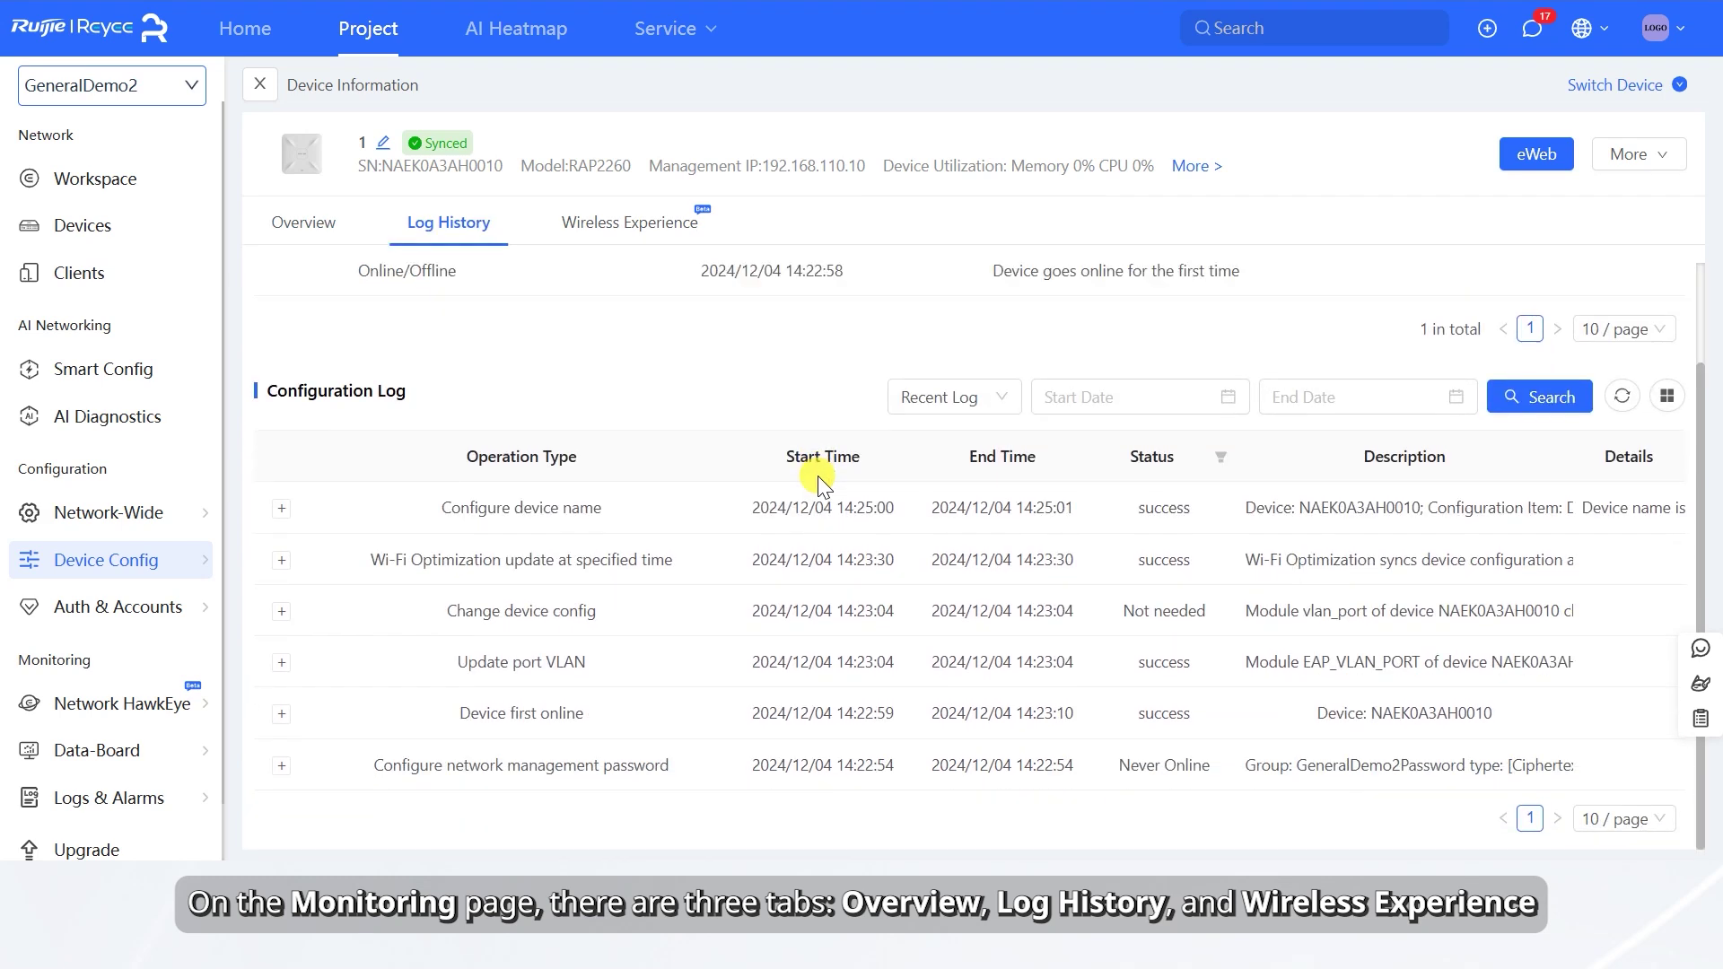
left_click(654, 270)
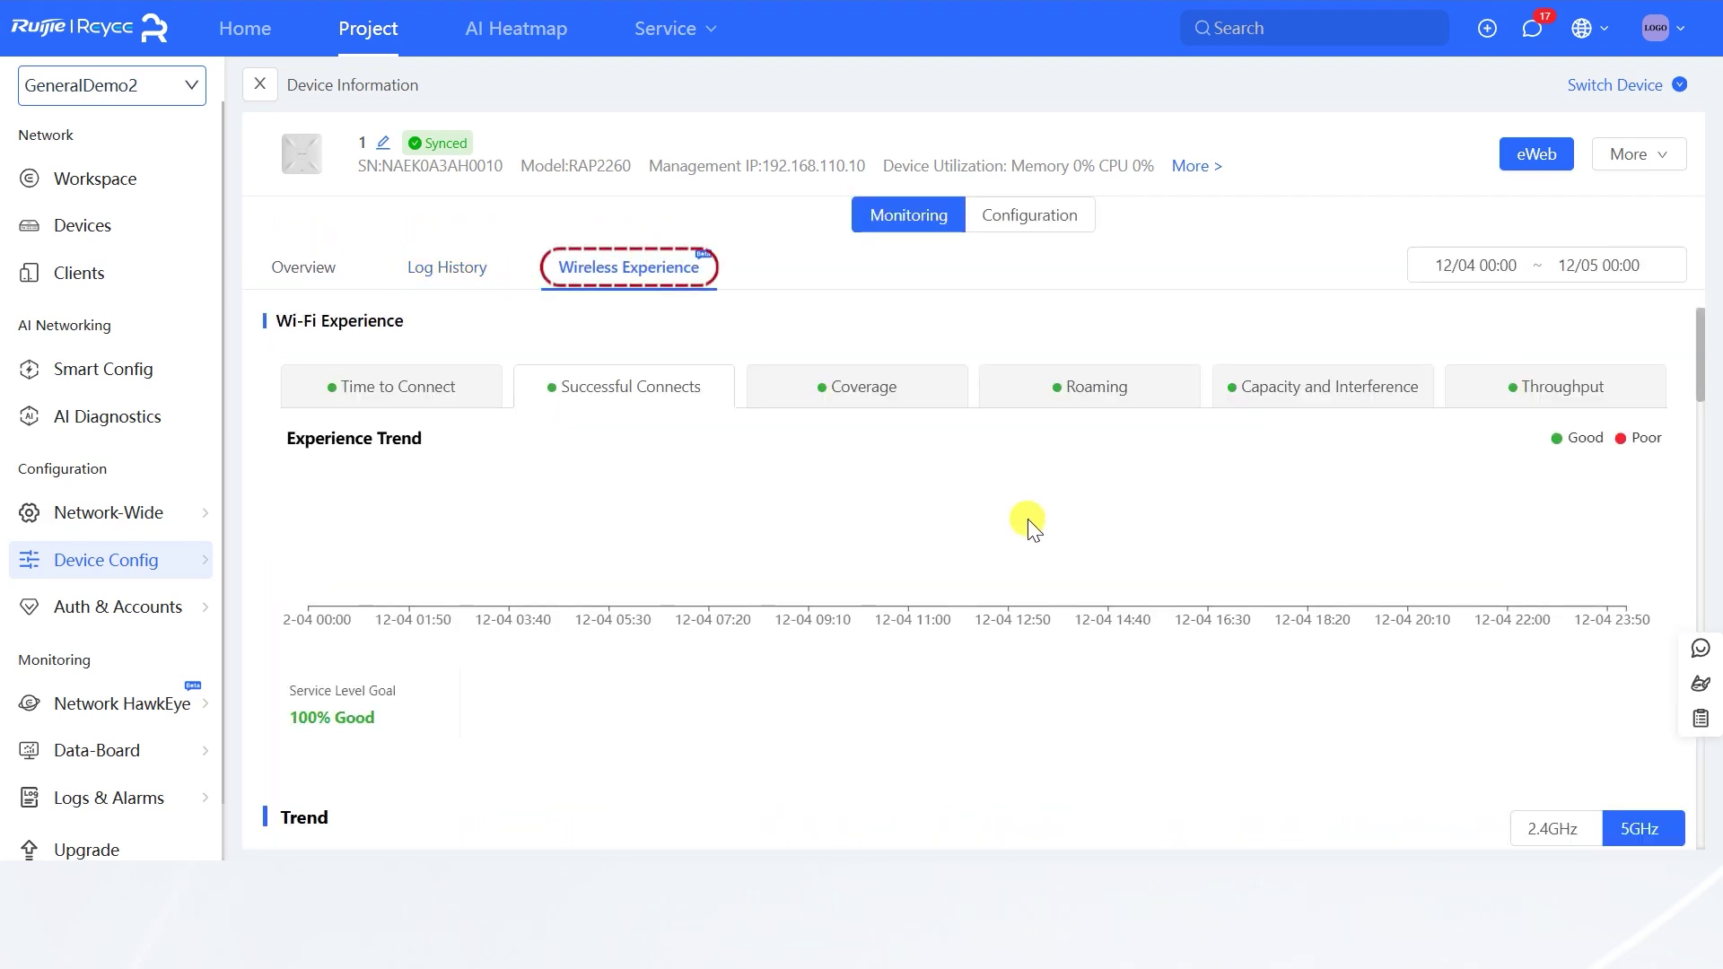
scroll(1030, 523, "down", 4)
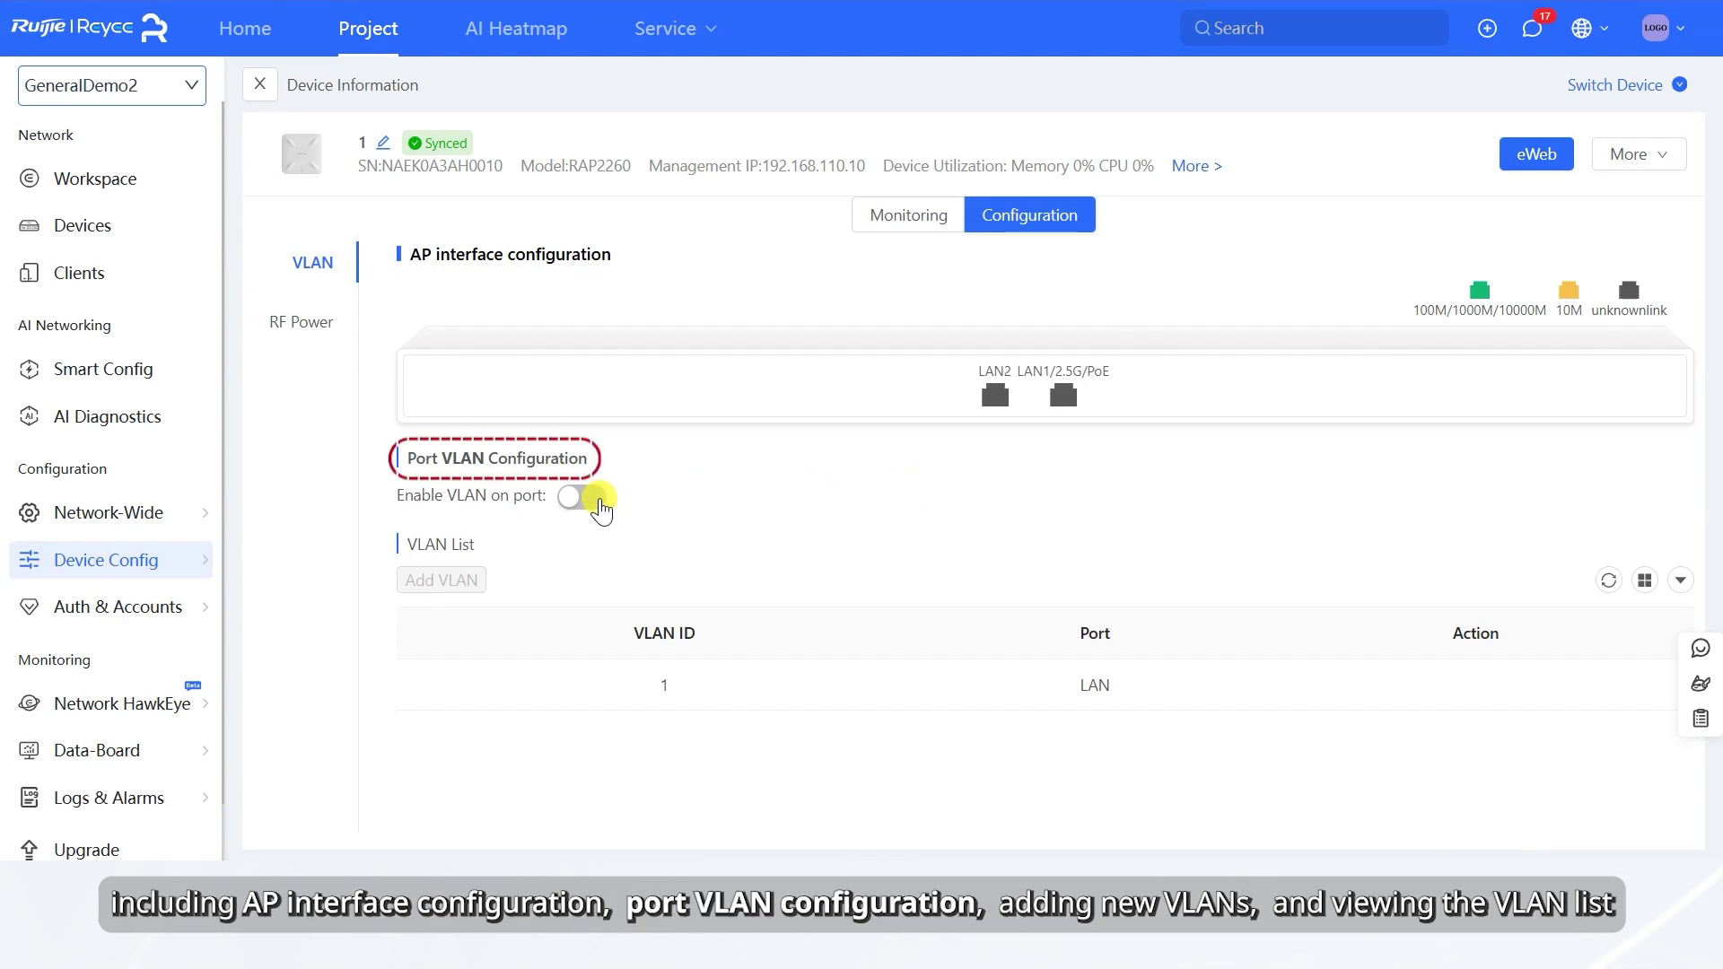
Step: Enable VLAN on the AP's ports and add VLAN ID 10
left_click(596, 498)
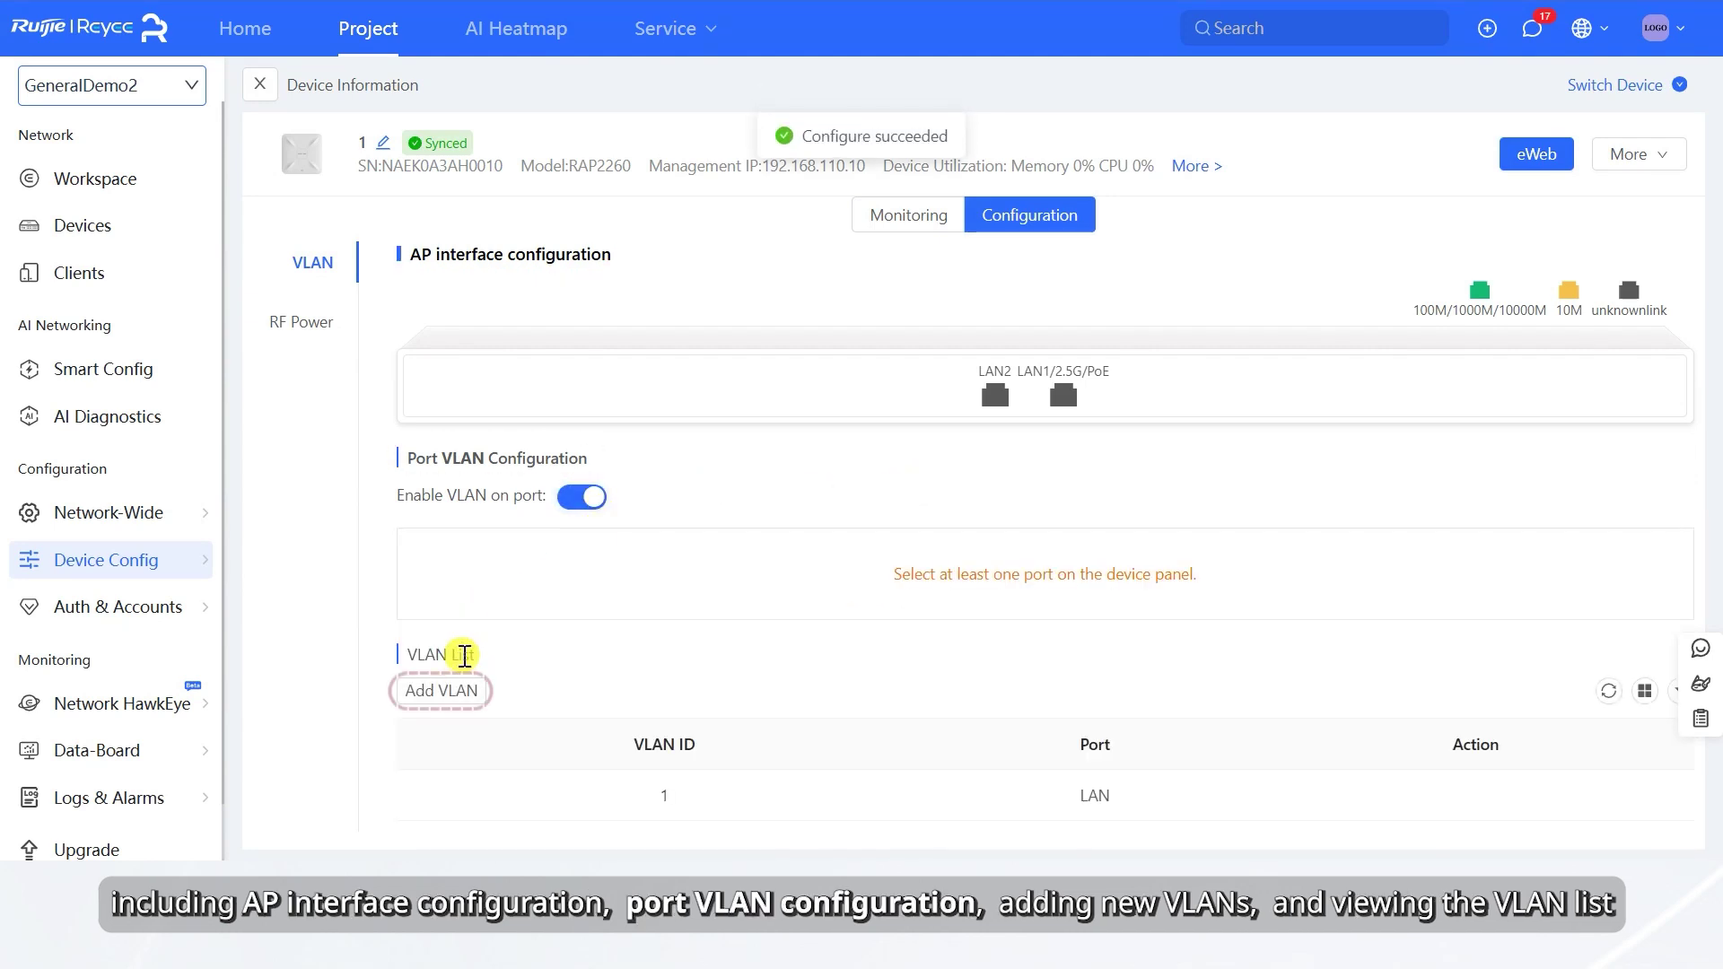
left_click(458, 691)
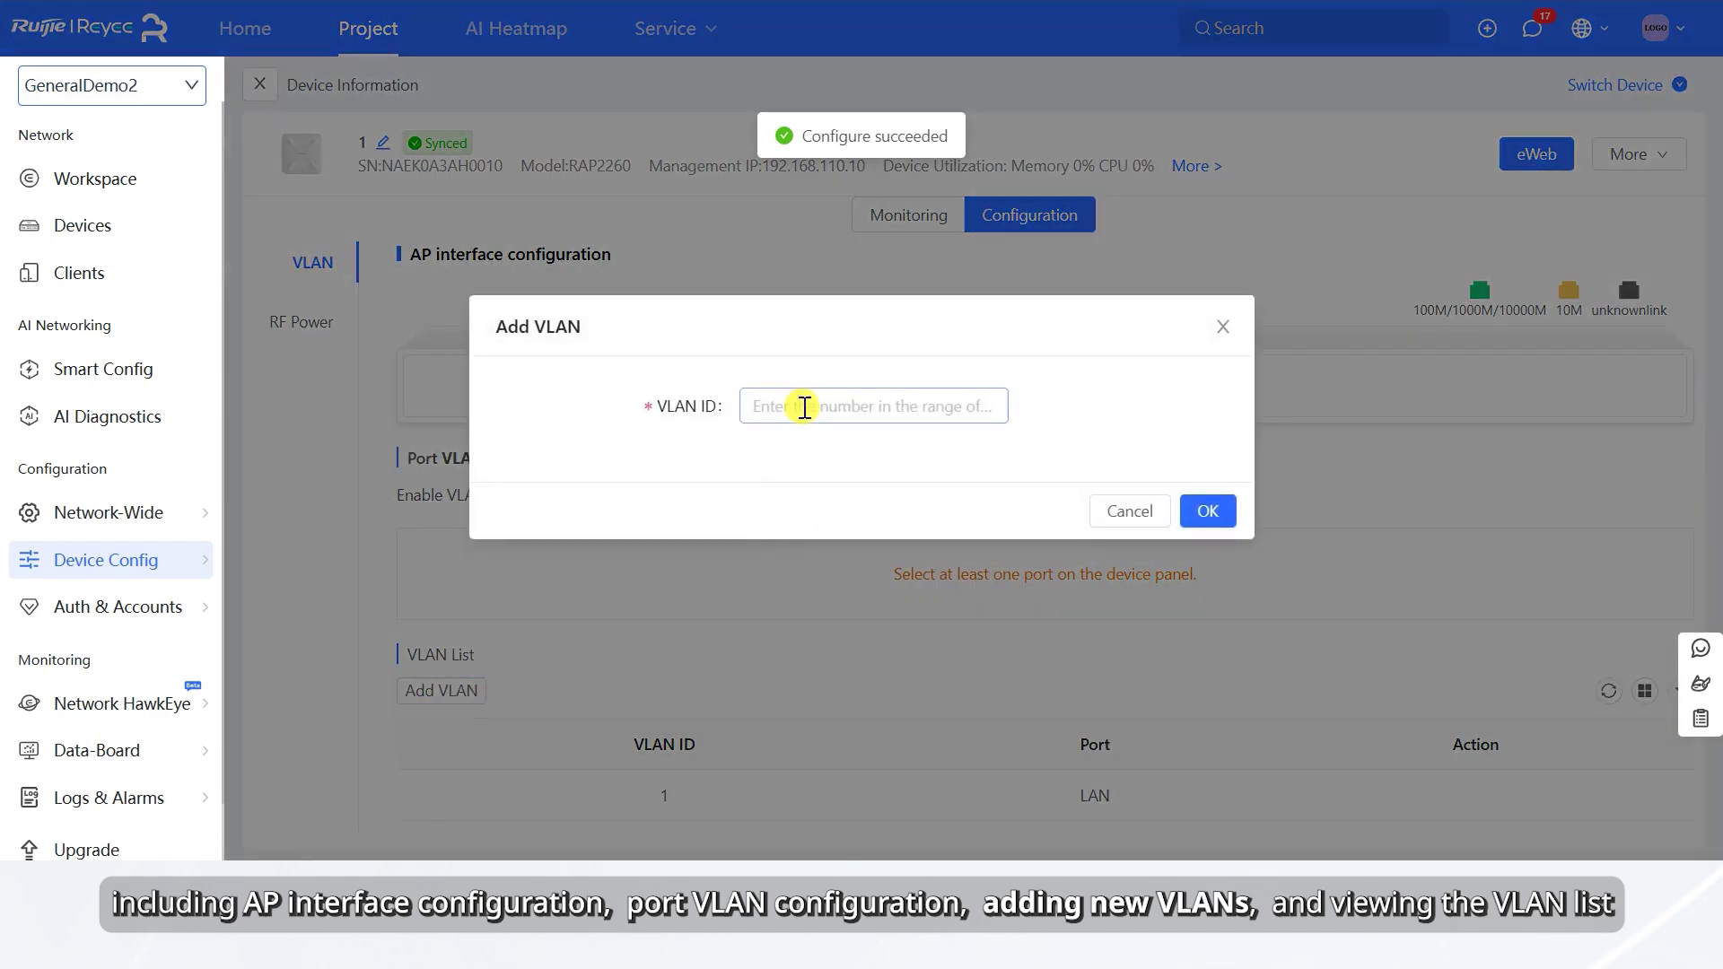
left_click(808, 406)
type("10")
left_click(1207, 511)
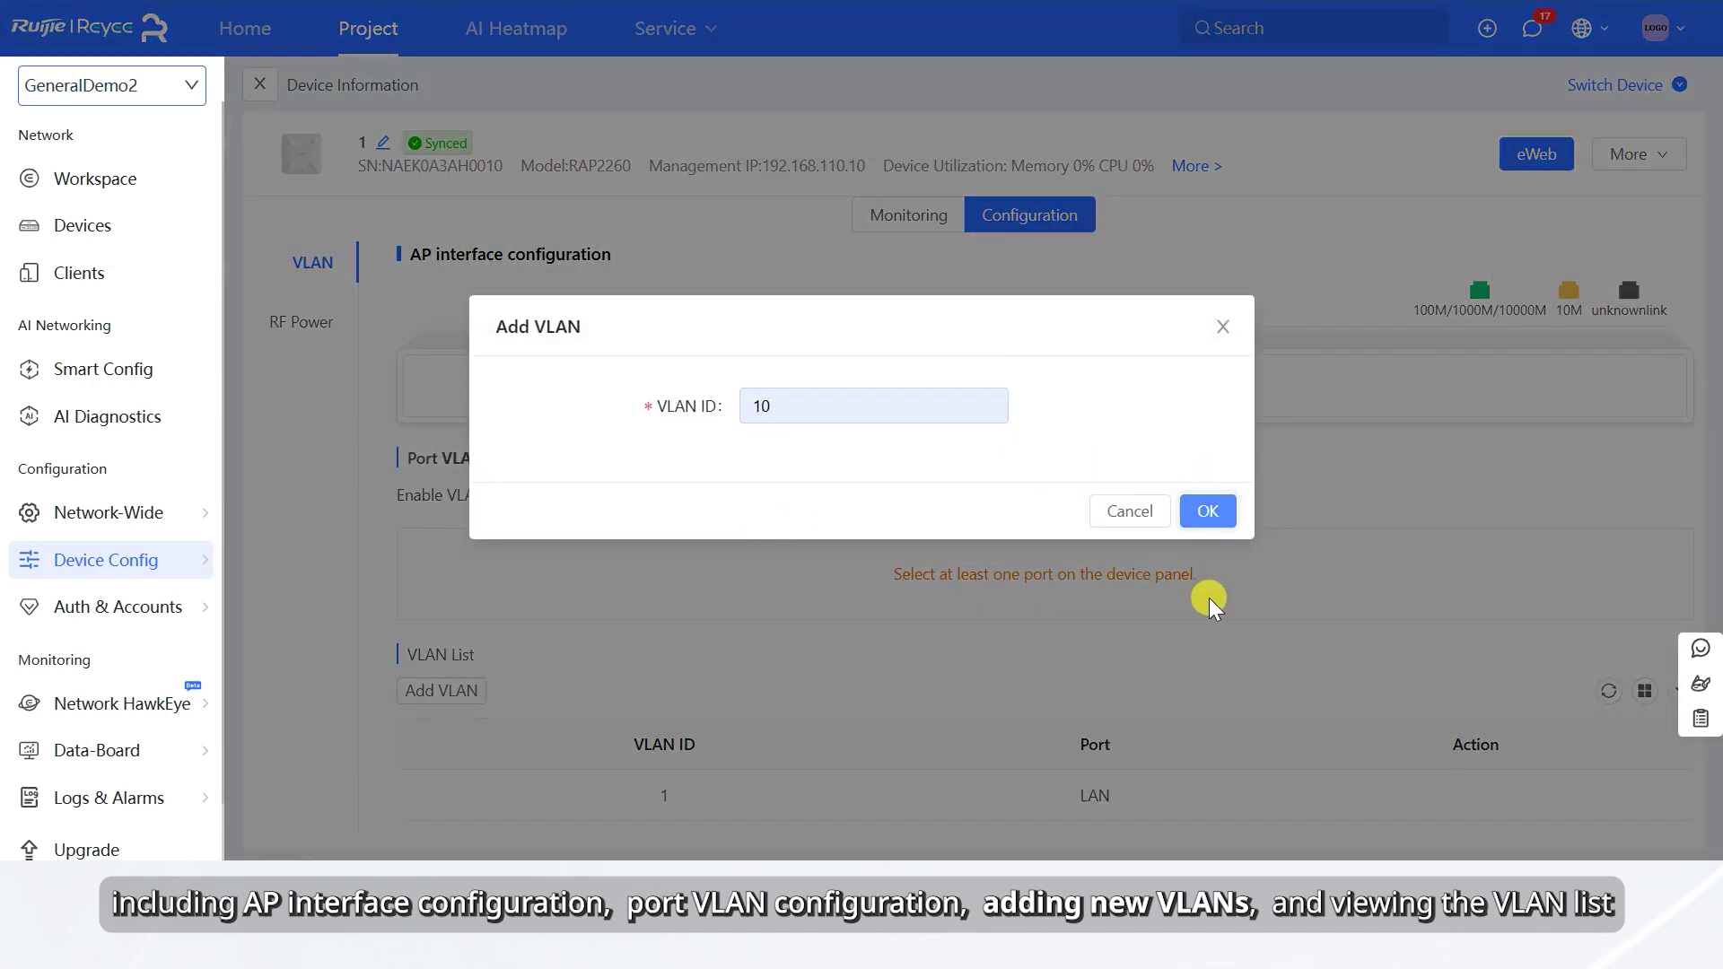
scroll(1209, 598, "down", 1)
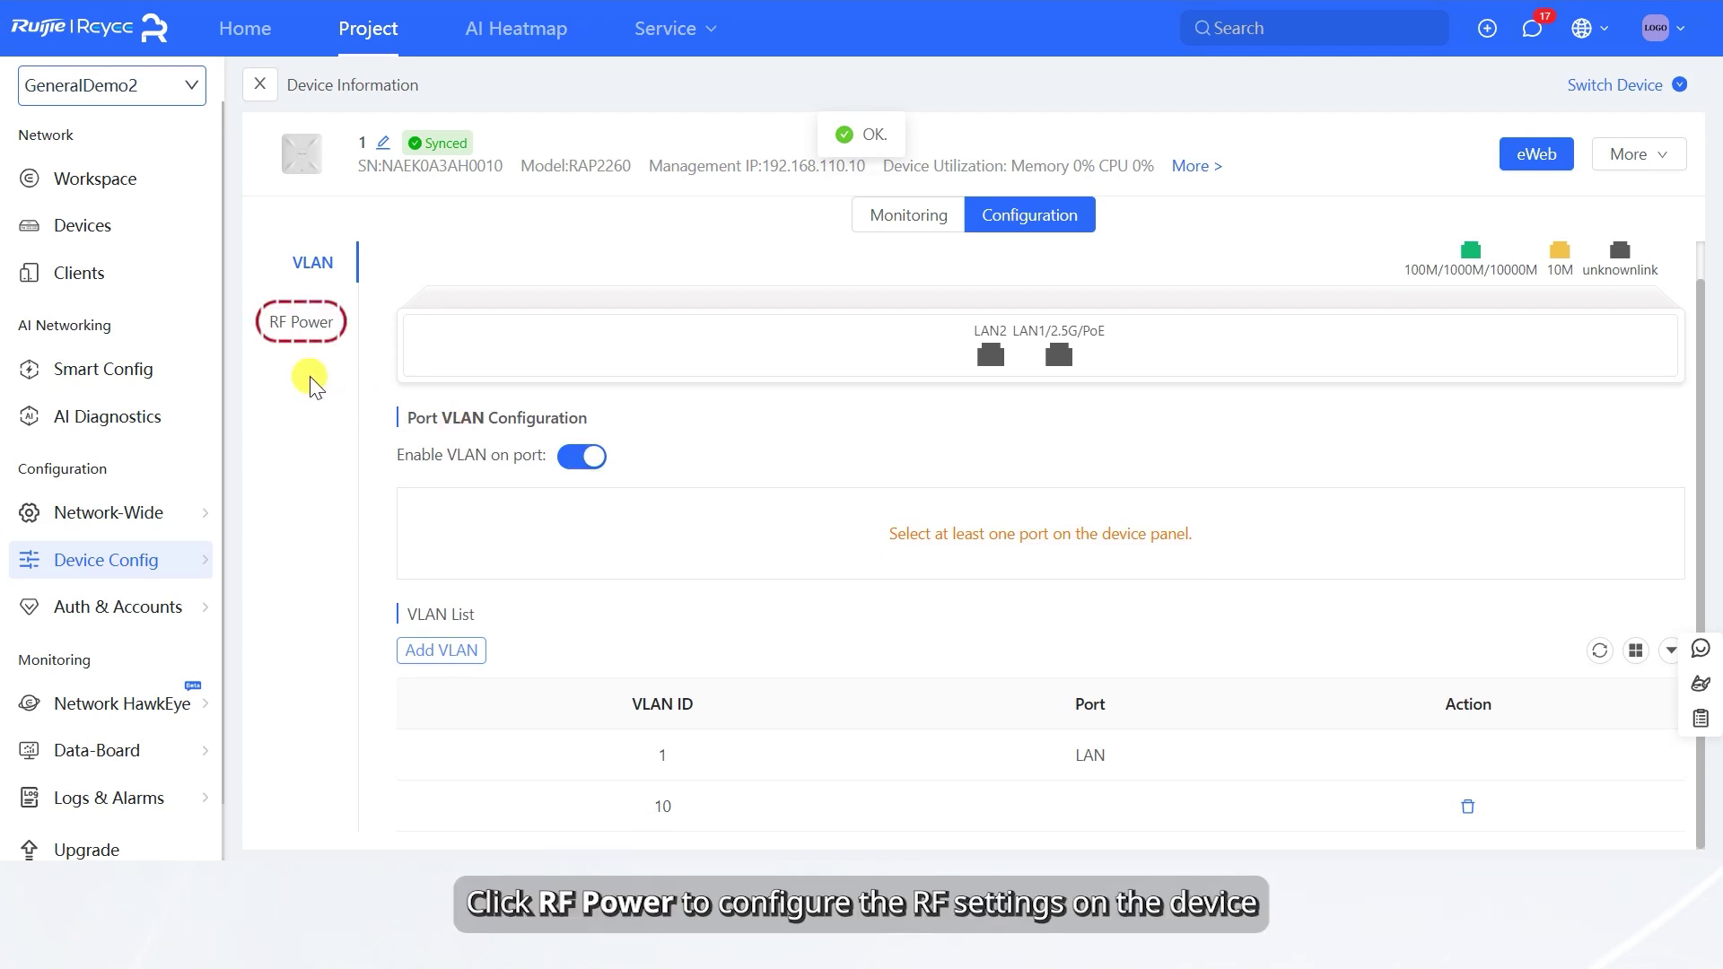
Step: In RF Power, nudge 2.4GHz Roaming Sensitivity just above Low and save
left_click(297, 325)
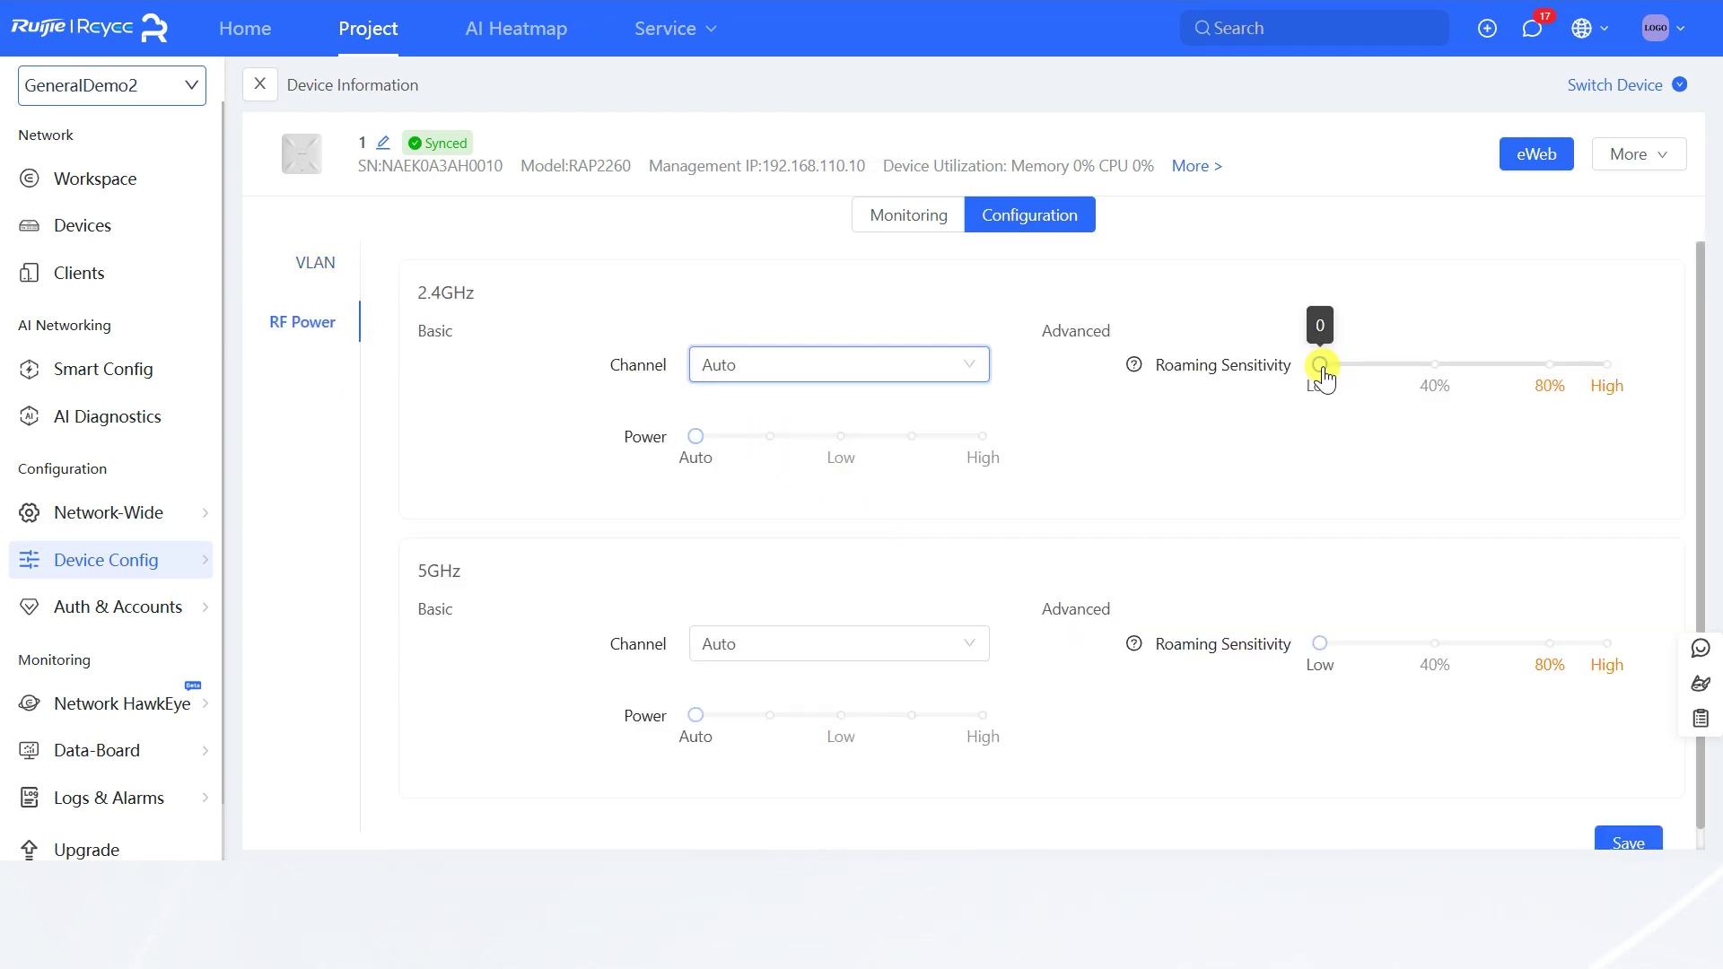
left_click_drag(1319, 364, 1342, 375)
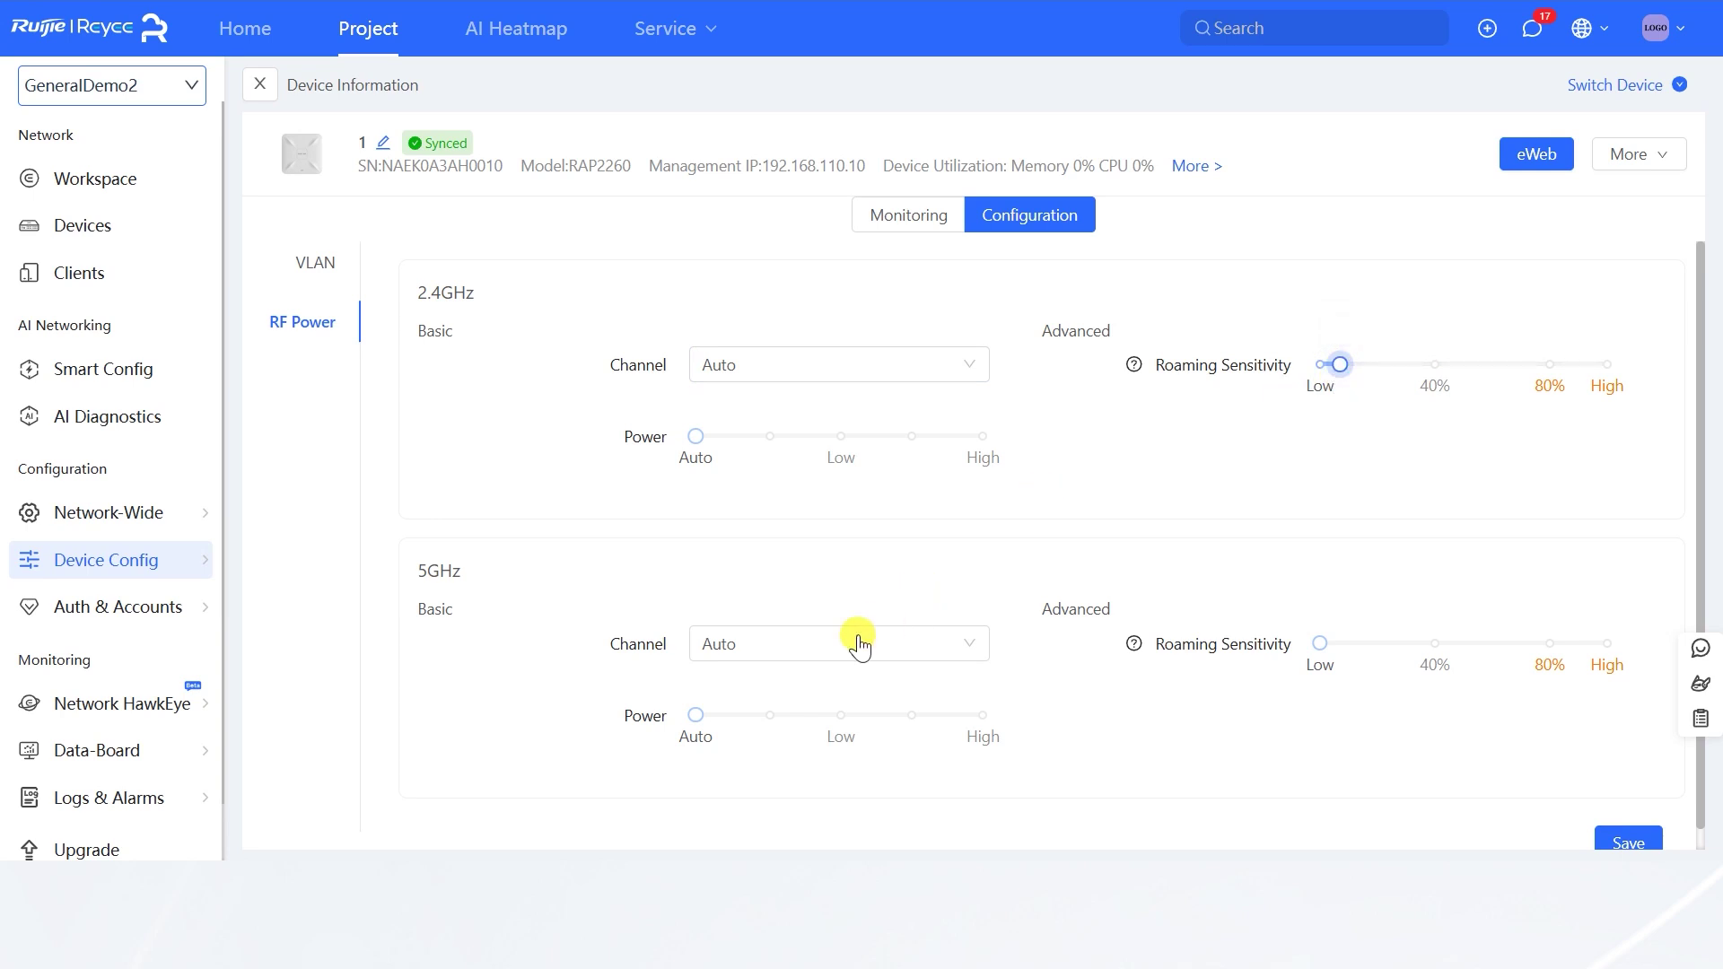
scroll(934, 659, "down", 1)
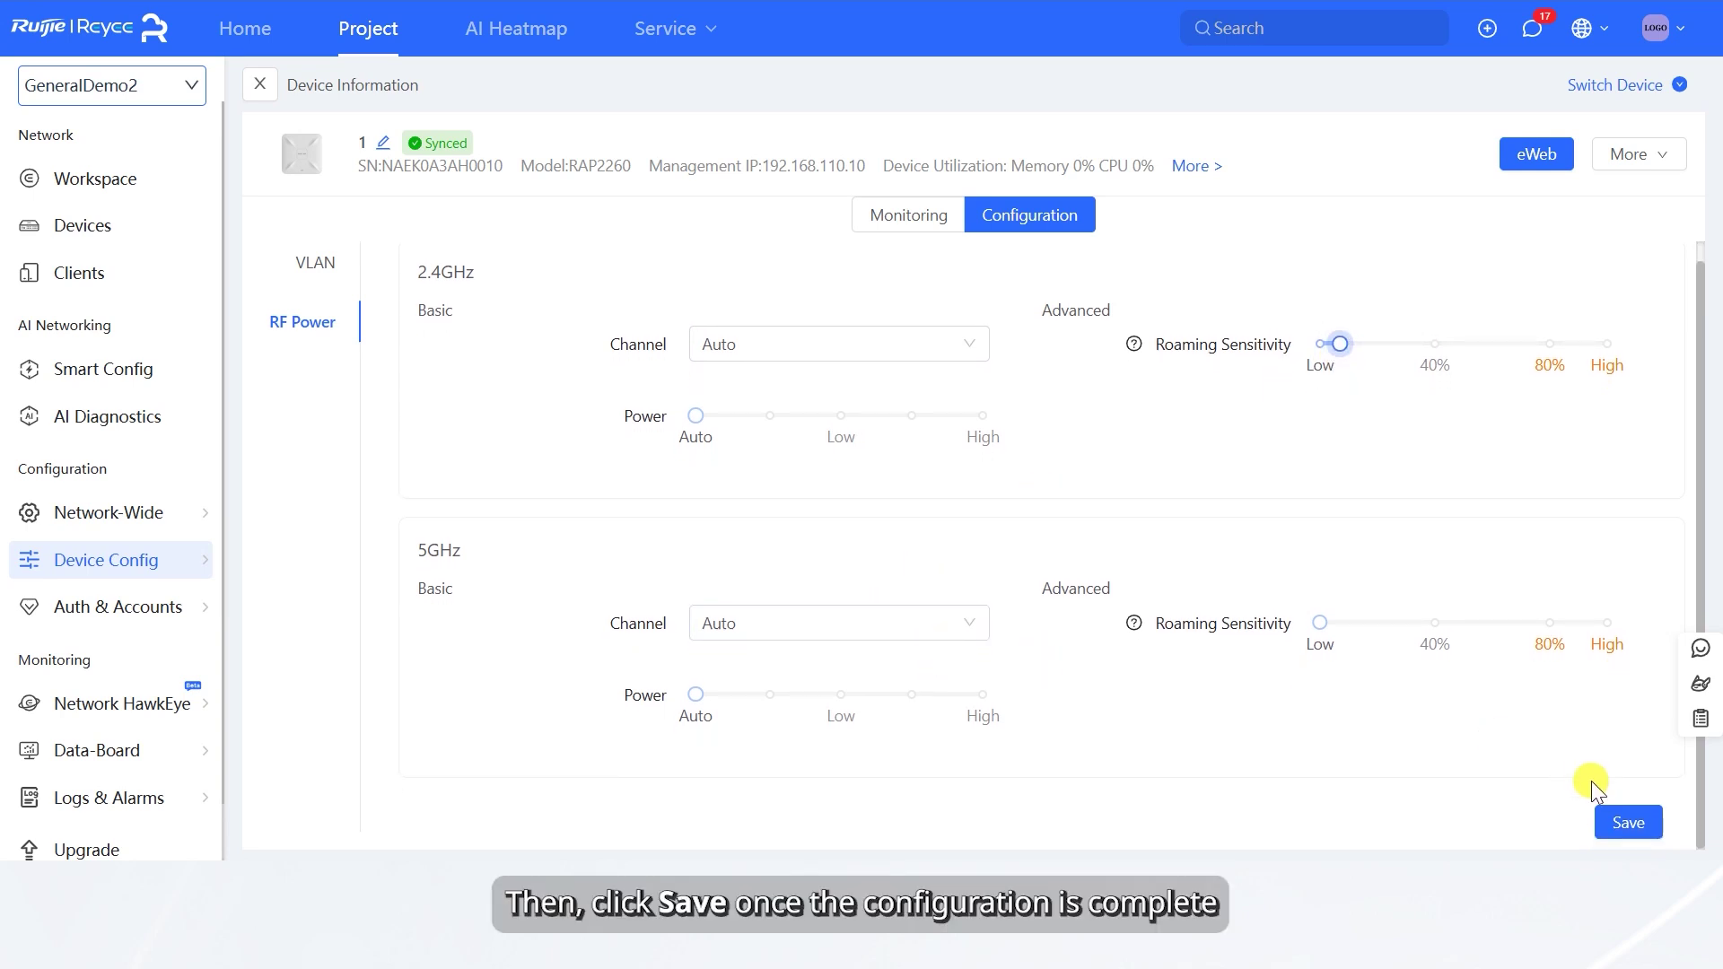
left_click(1626, 826)
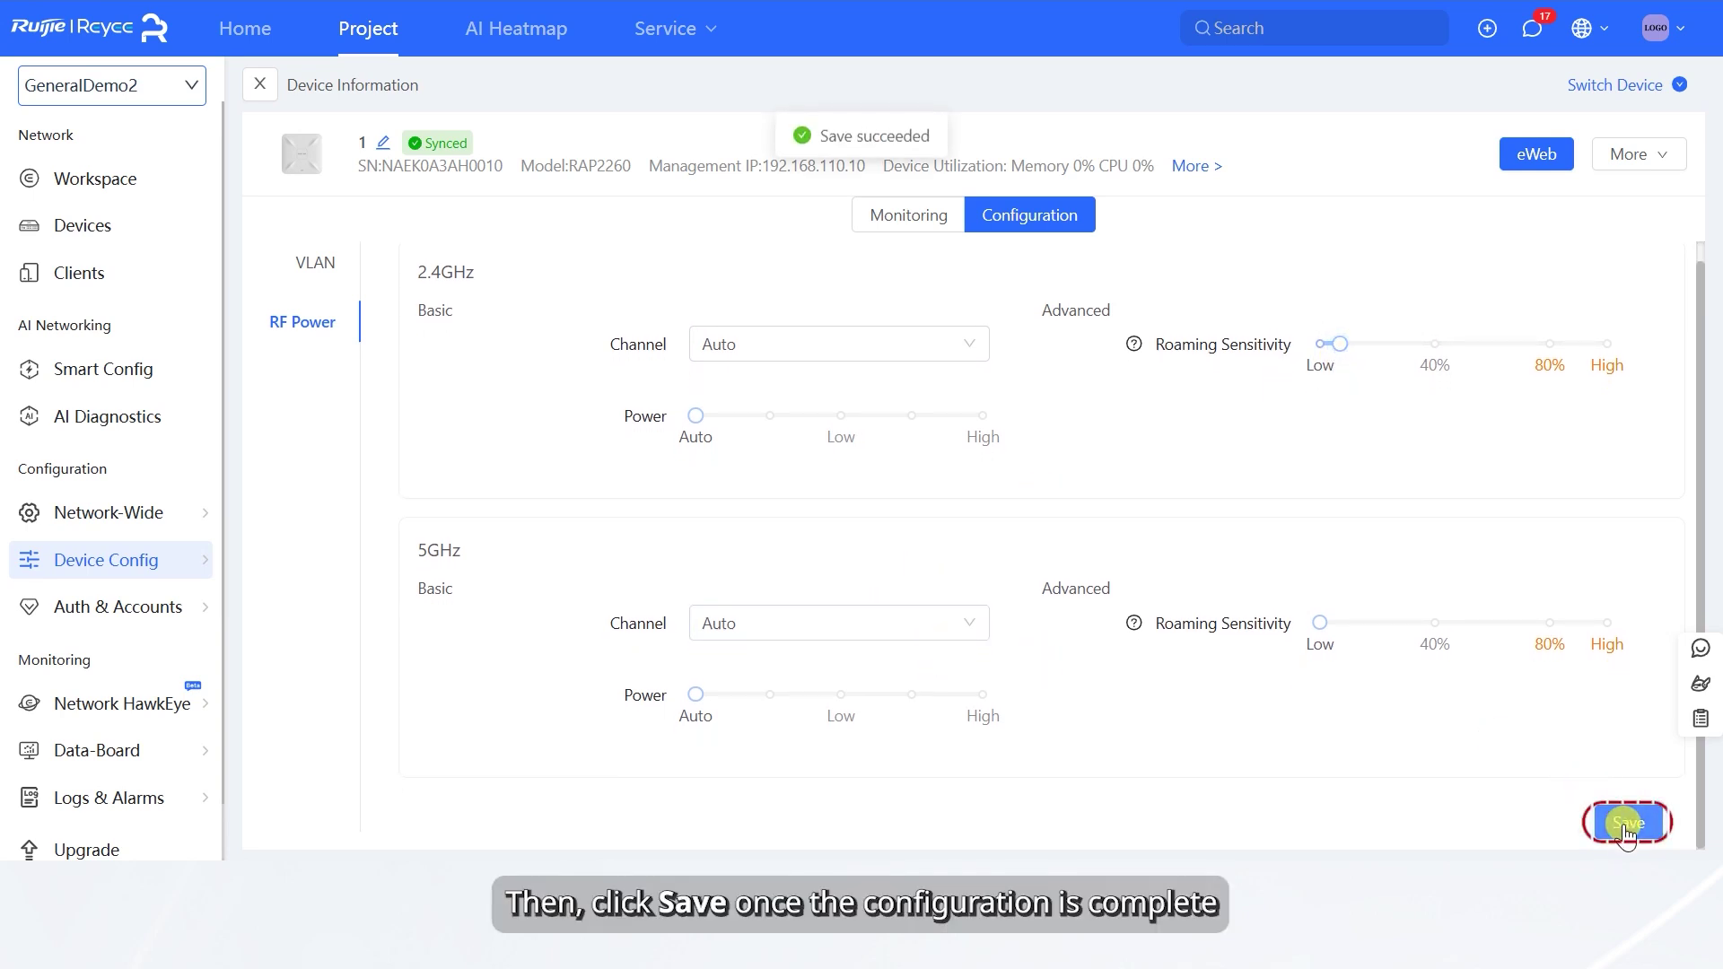